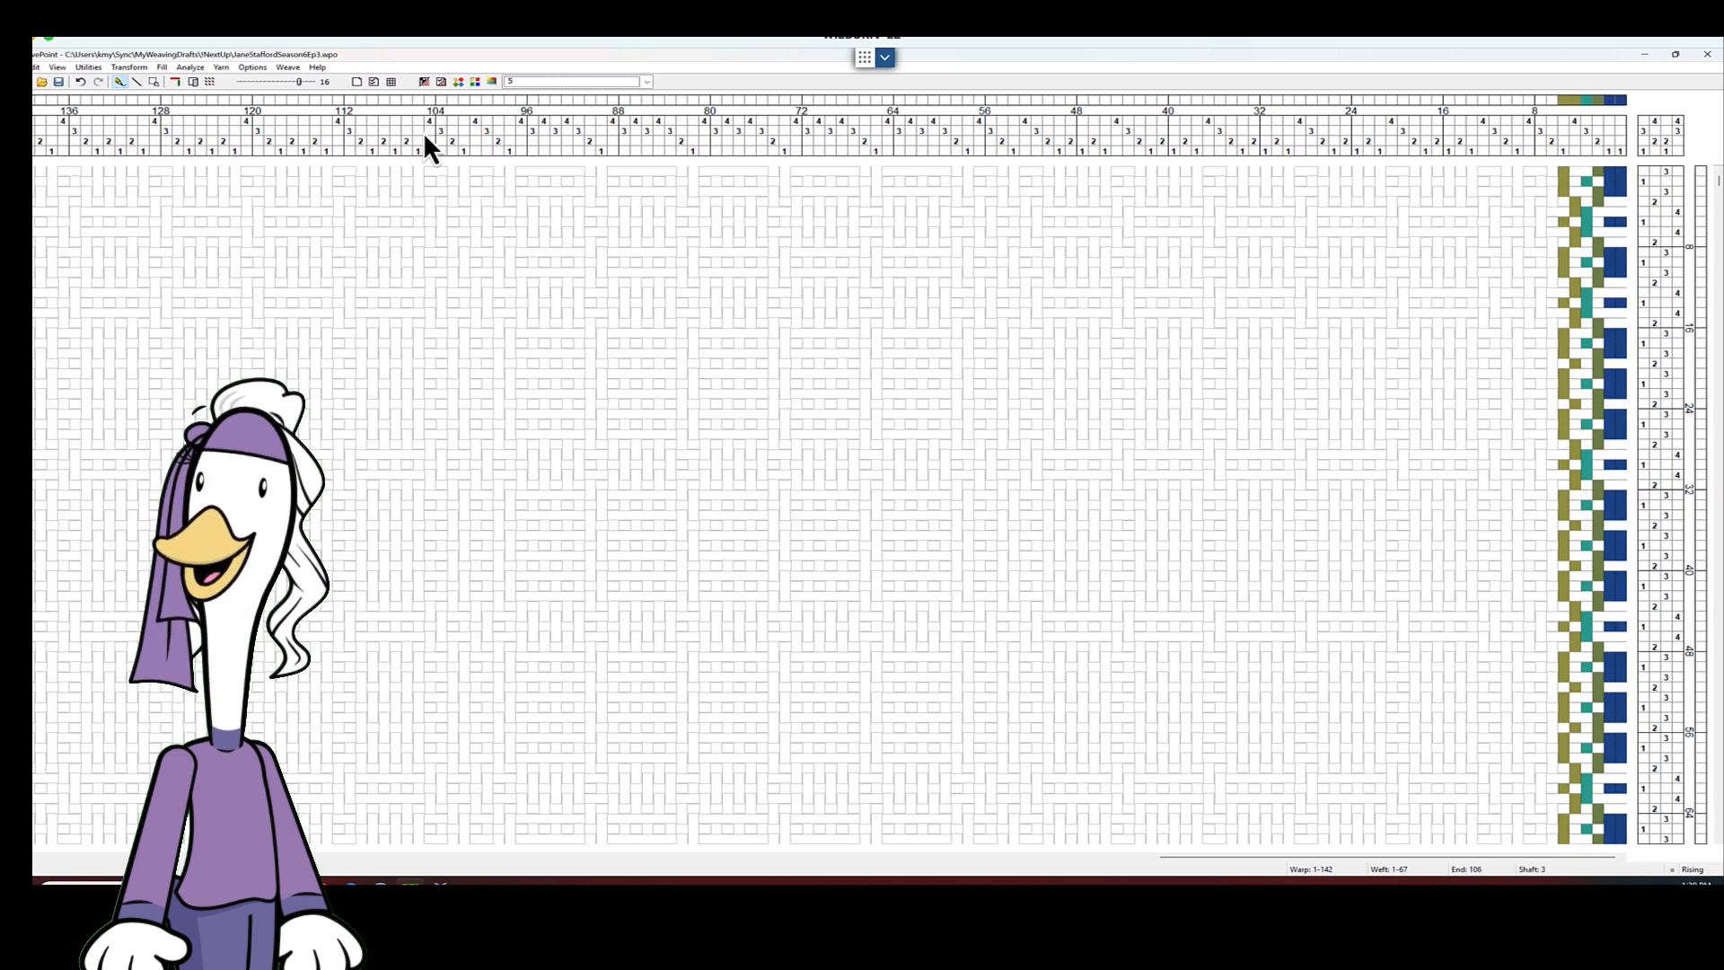
{"action": "left_click", "coordinate": [647, 82]}
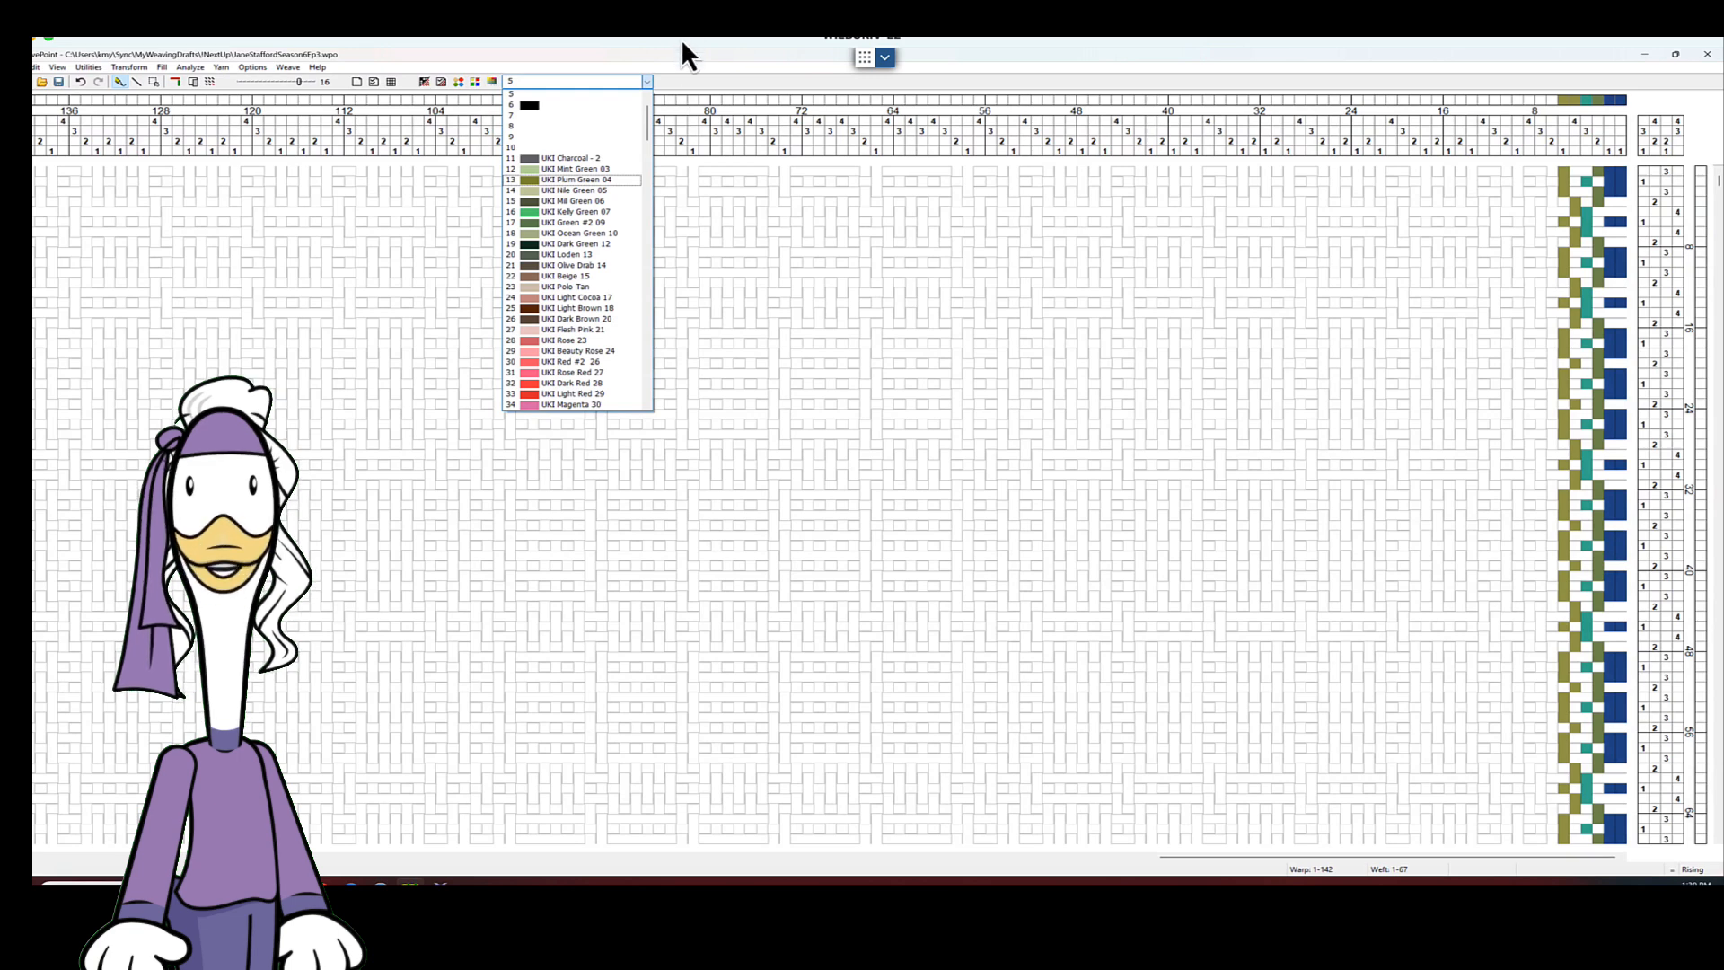
{"action": "left_click", "coordinate": [752, 216]}
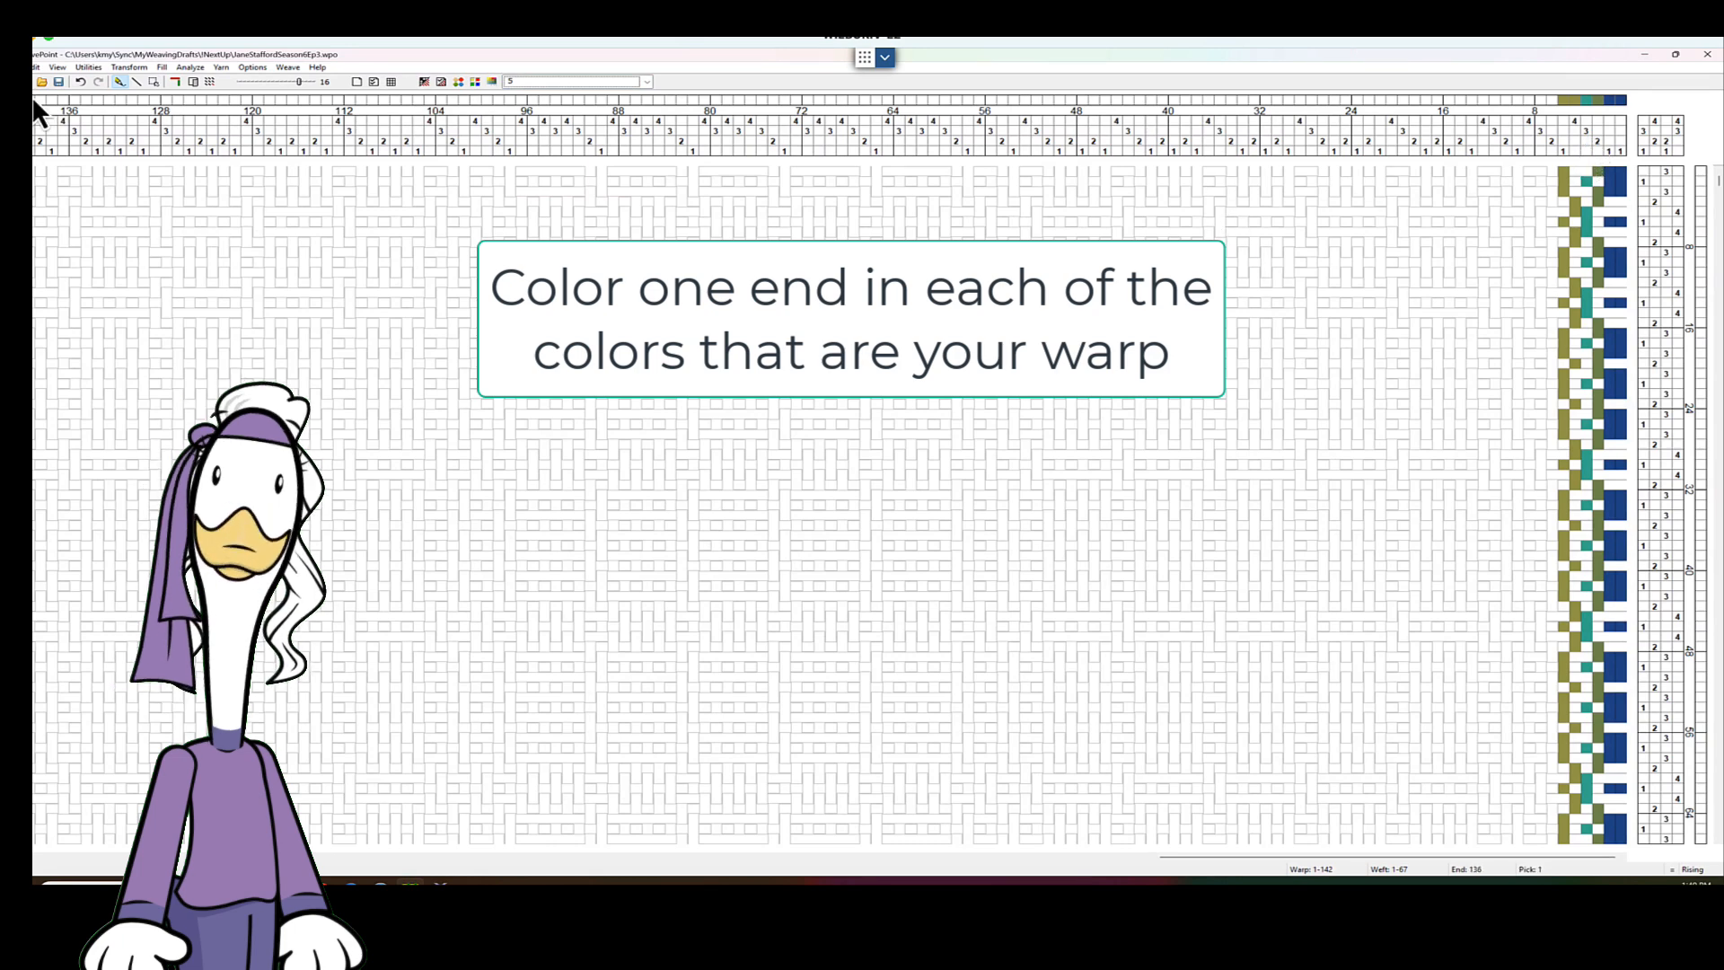
Open the warp color order and set its number of columns to 11.
{"action": "left_click", "coordinate": [222, 69]}
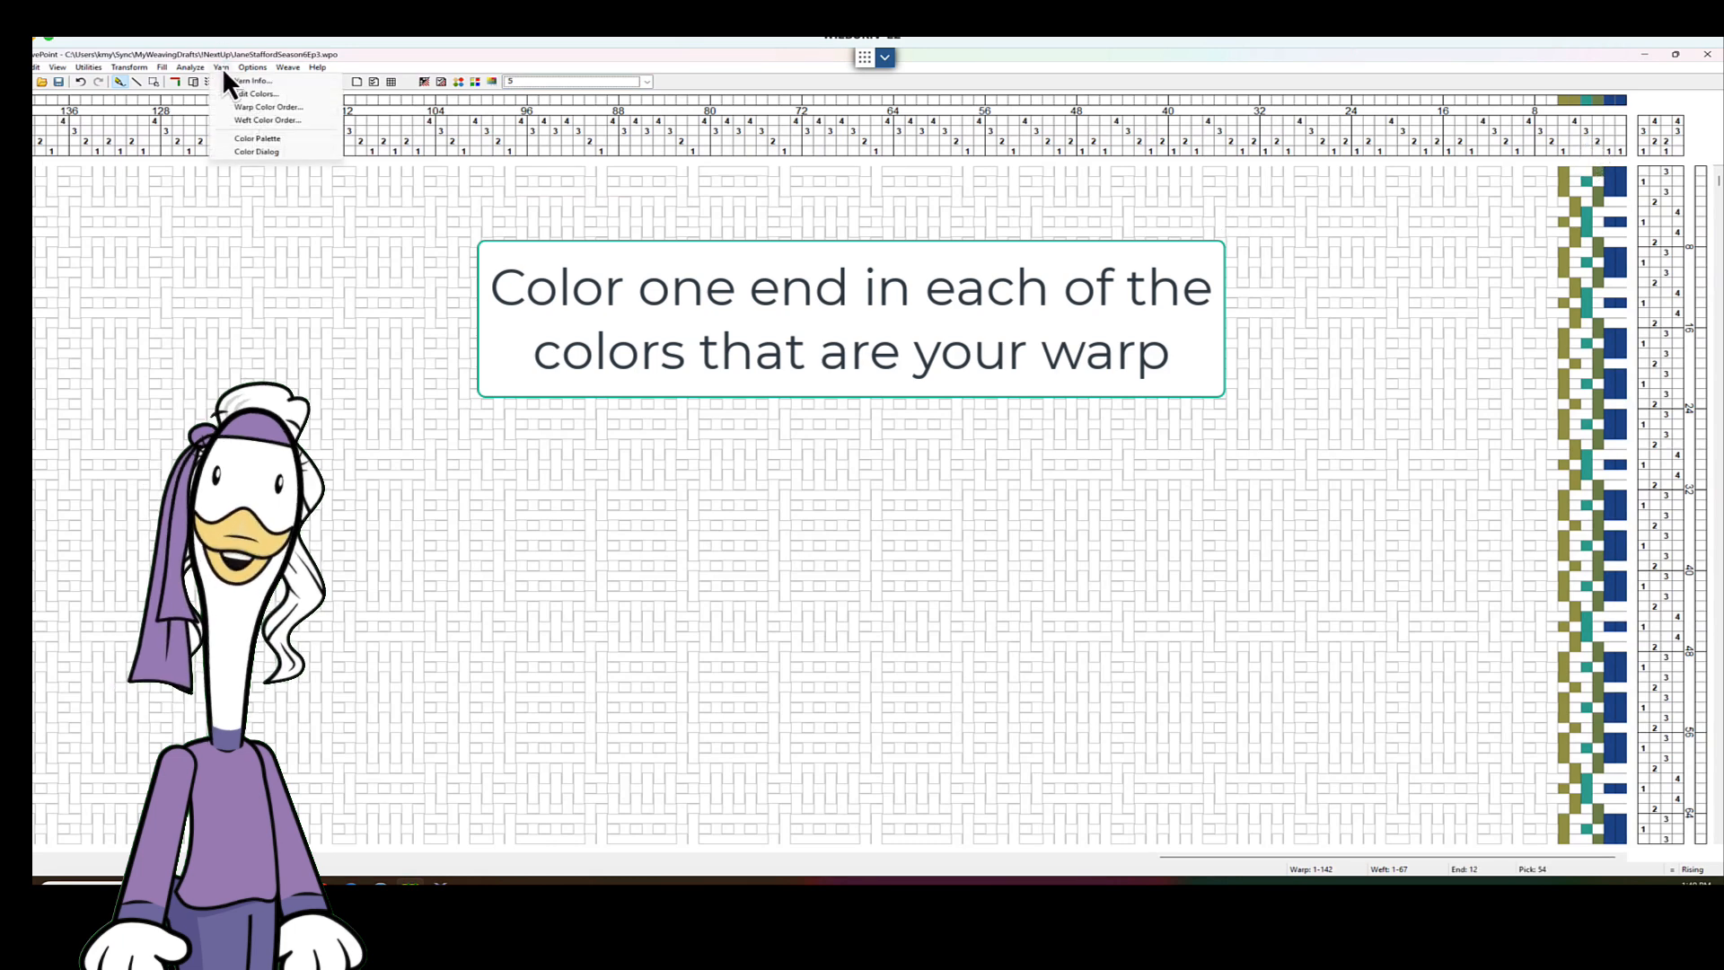
{"action": "left_click", "coordinate": [258, 109]}
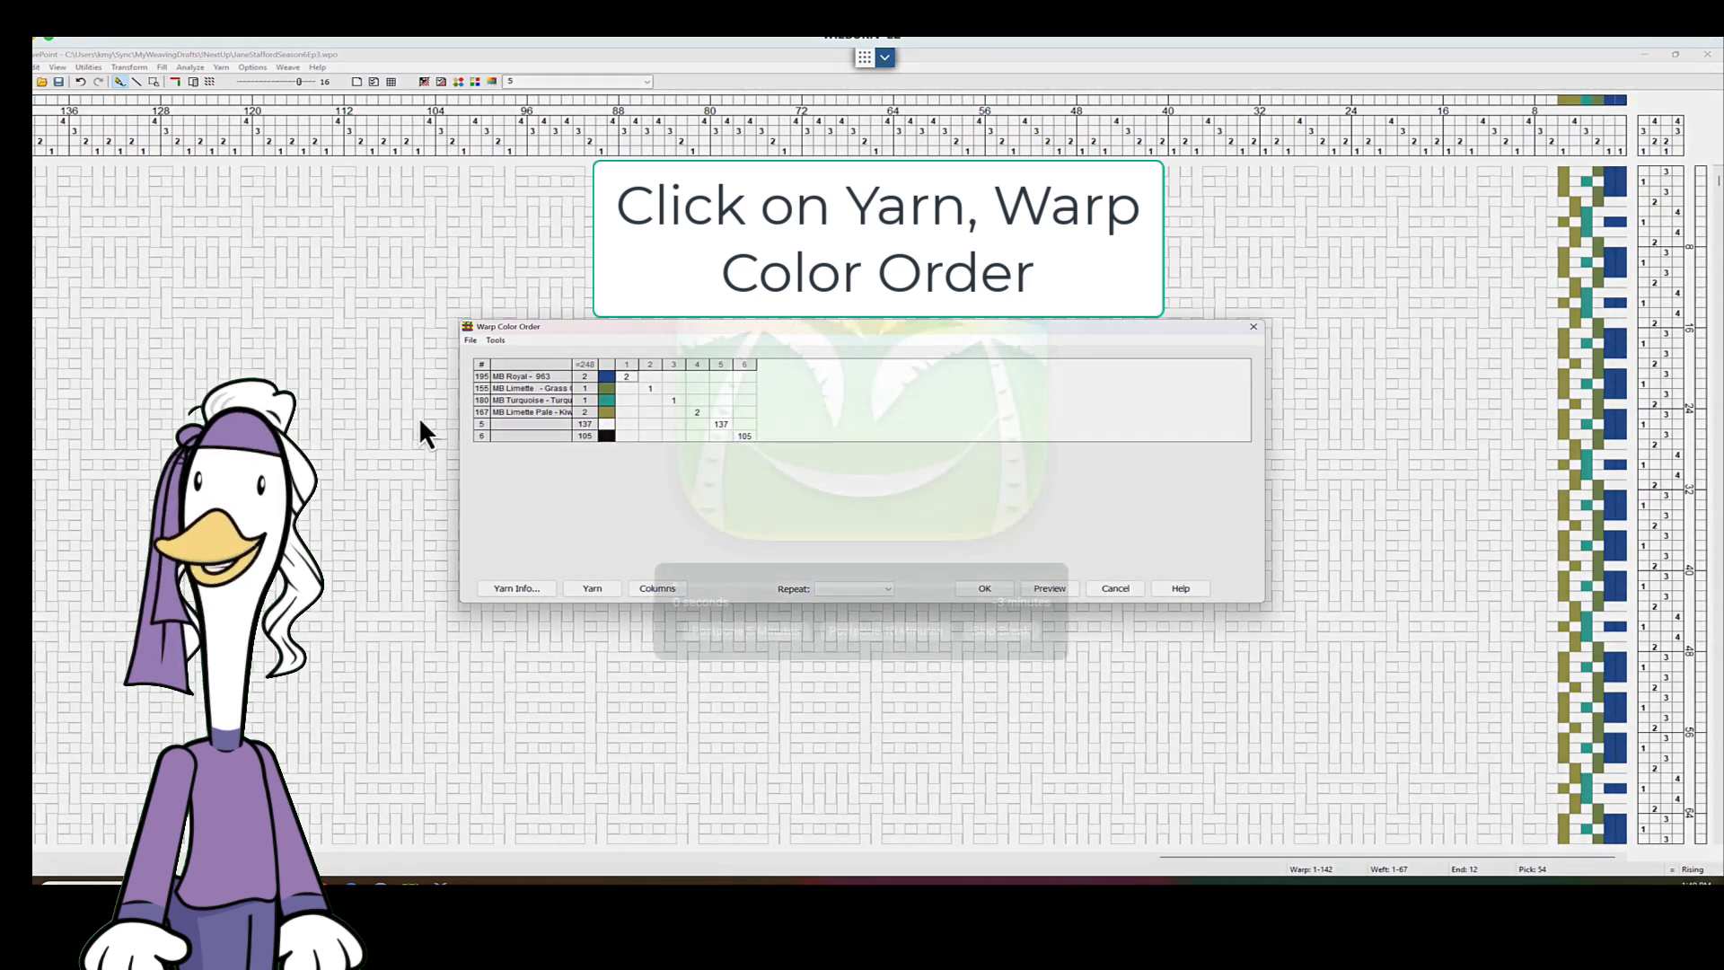
{"action": "left_click", "coordinate": [1012, 634]}
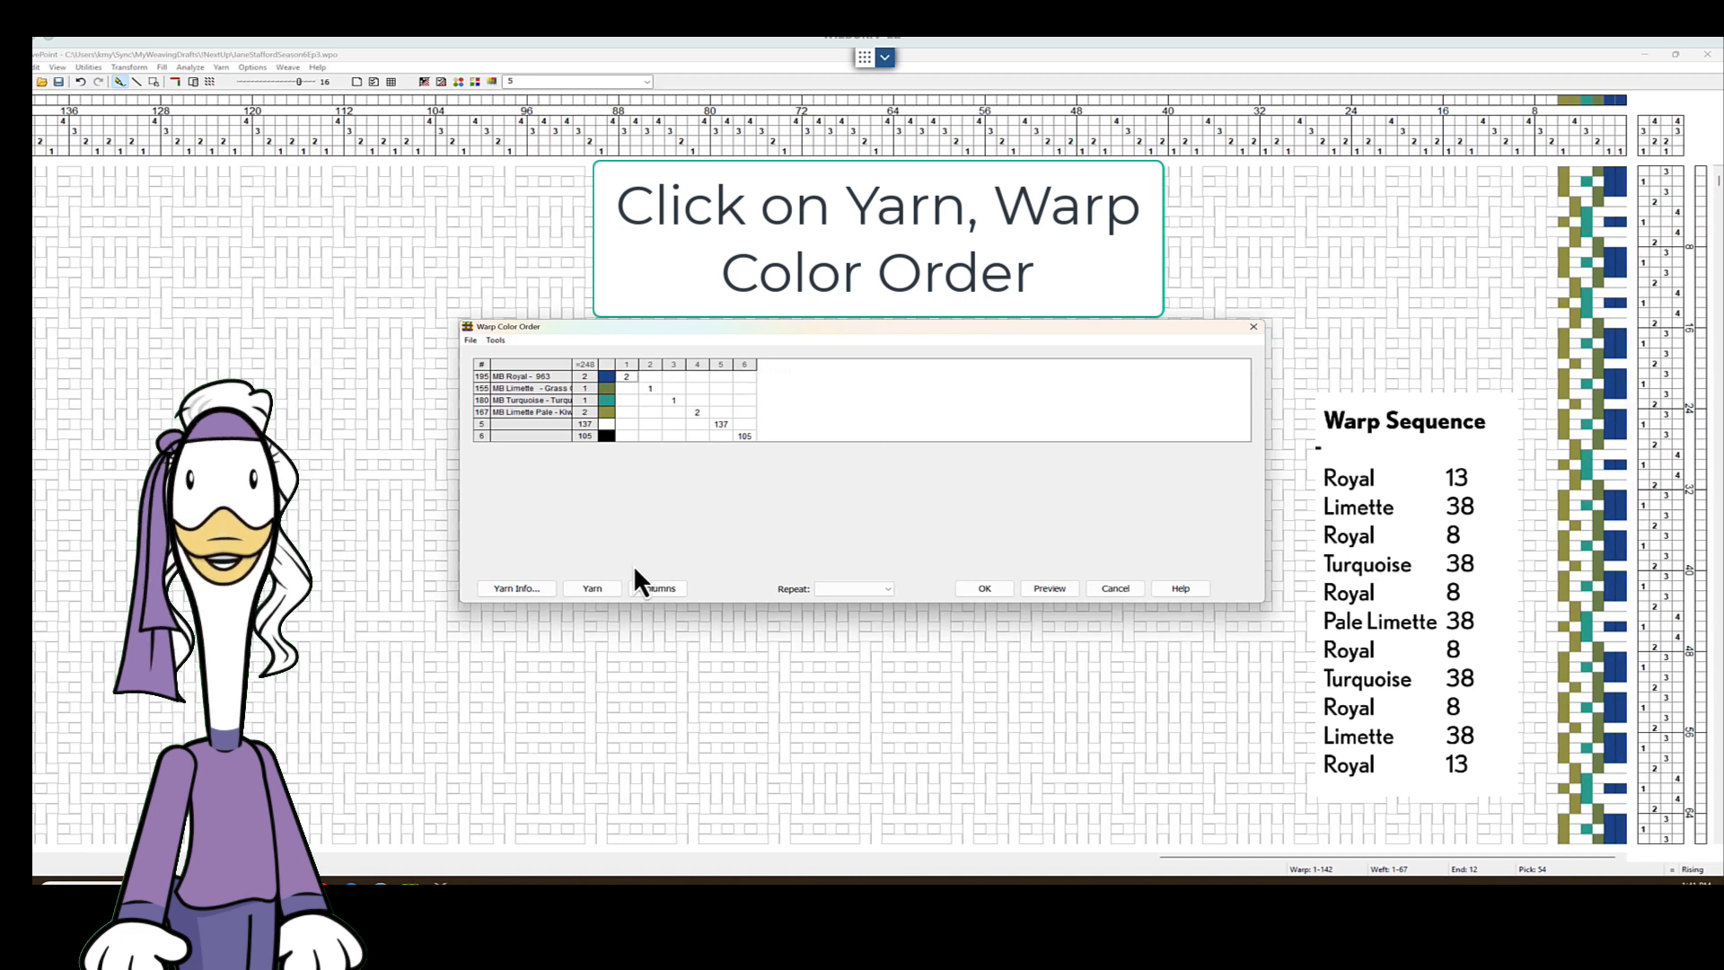
{"action": "left_click", "coordinate": [650, 593]}
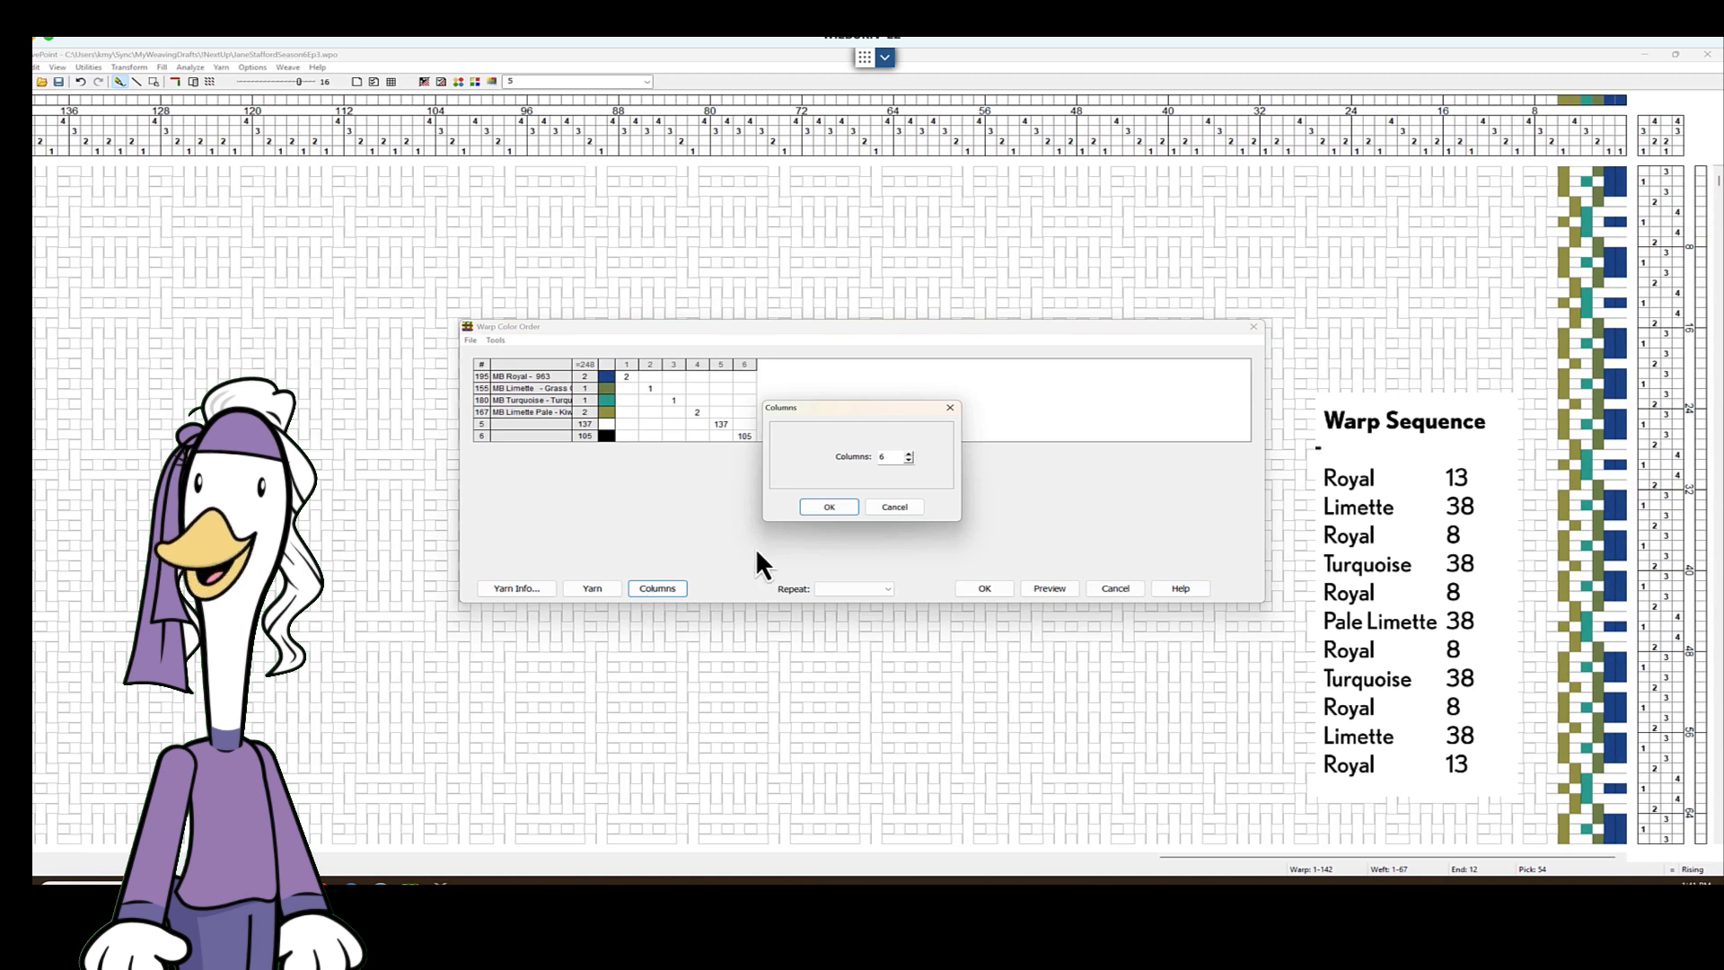
{"action": "double_click", "coordinate": [884, 458]}
{"action": "type", "text": "1"}
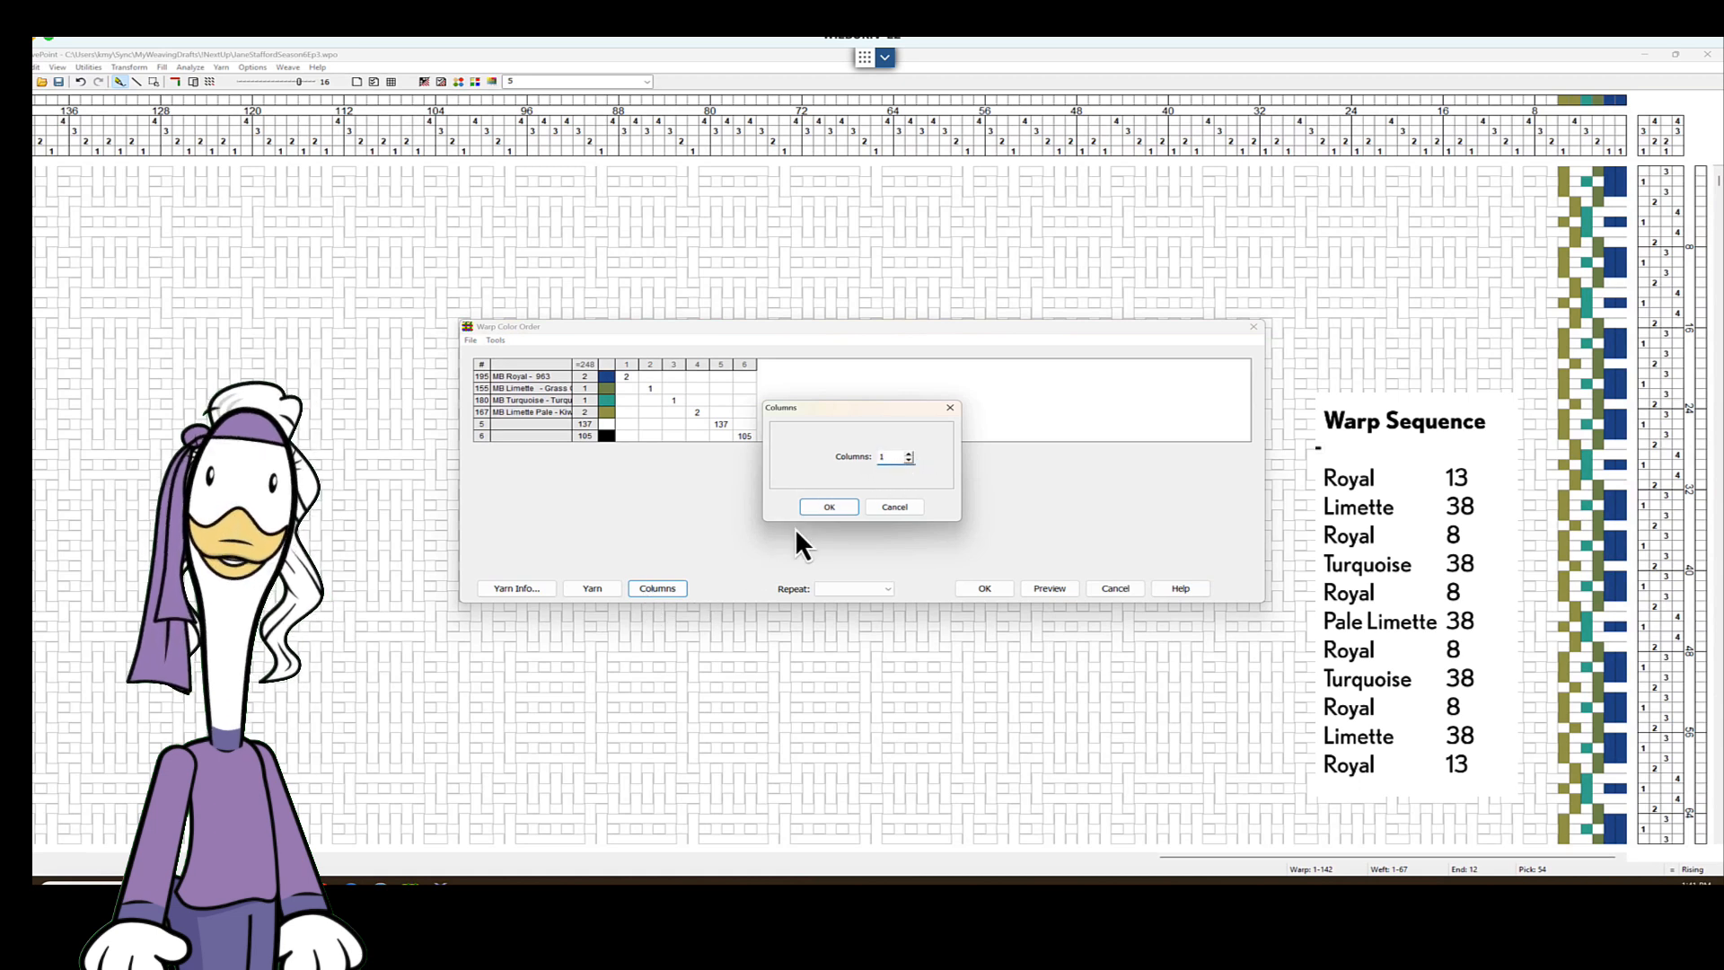
{"action": "type", "text": "1"}
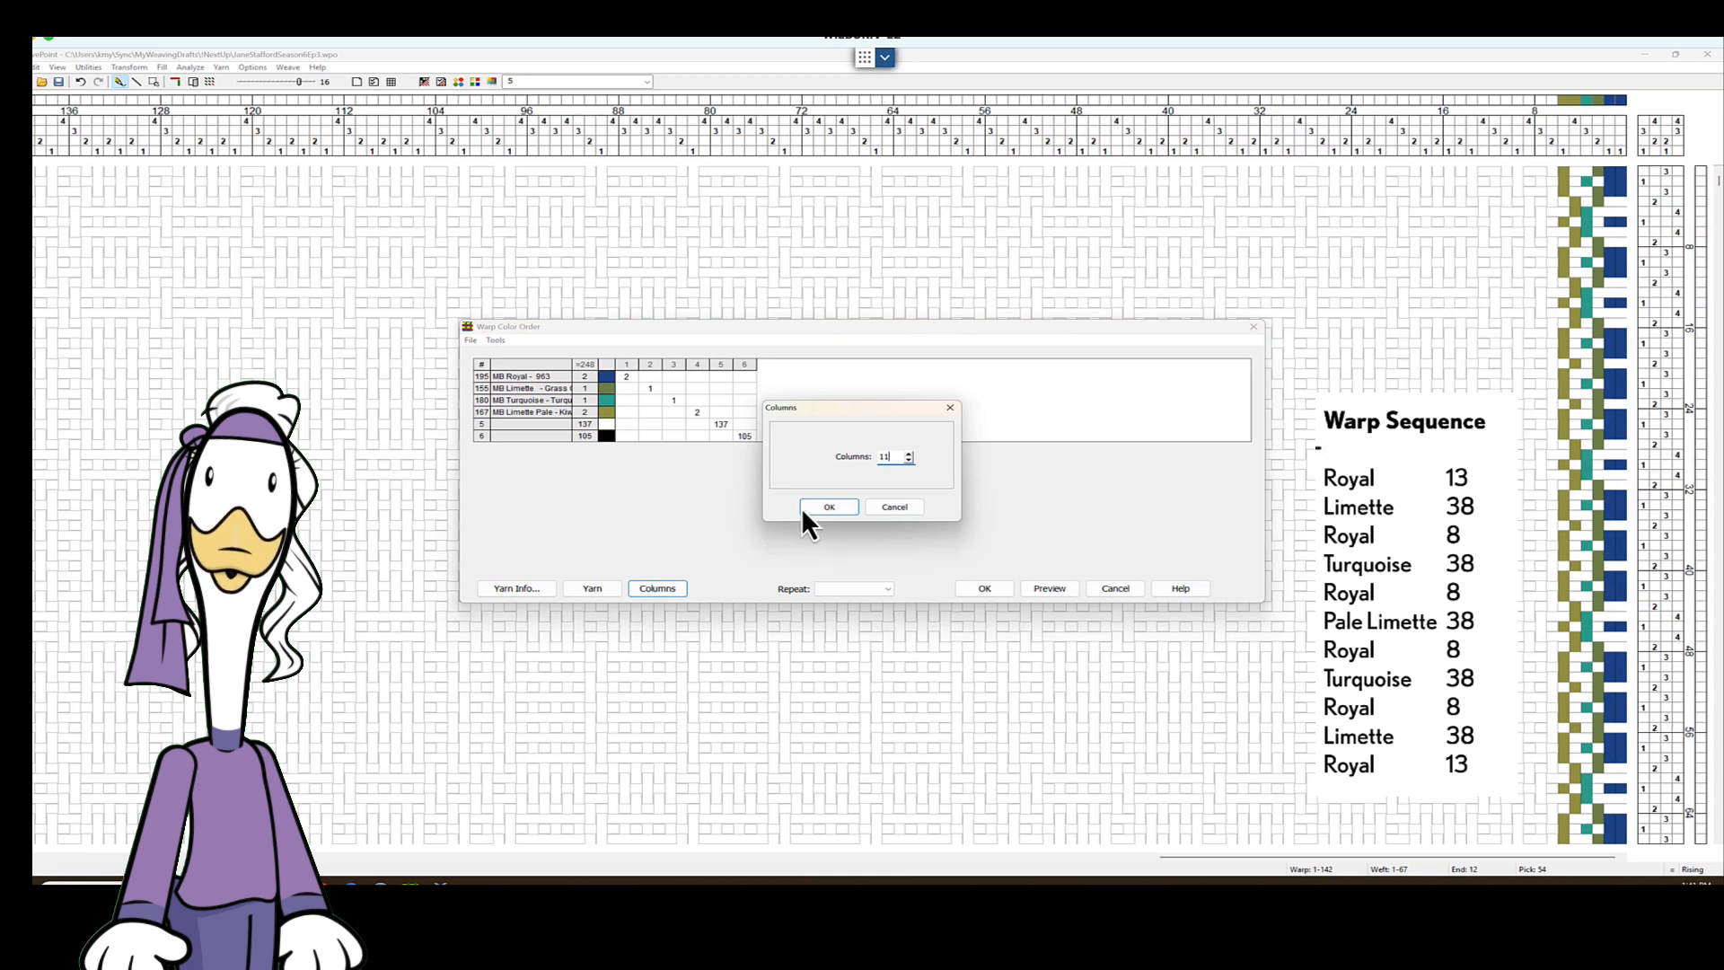
{"action": "left_click", "coordinate": [829, 508]}
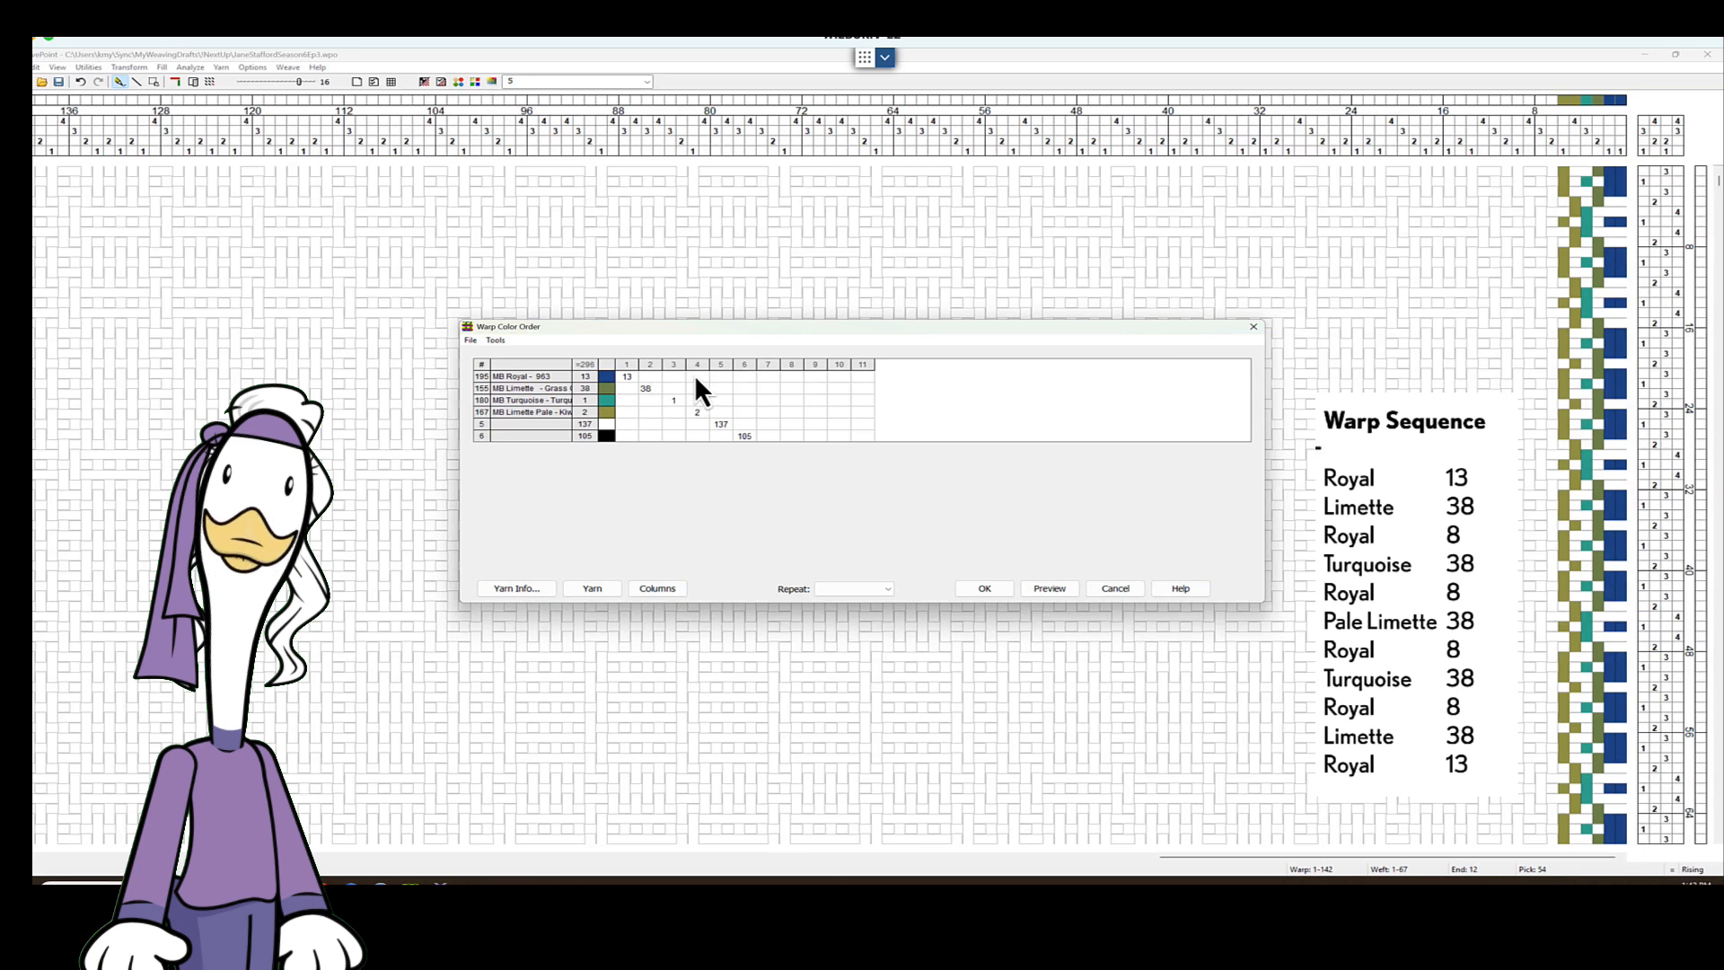
Fill warp columns 3 to 9 with Royal 8, Turquoise 38, Royal 8, Pale Limette 38, Royal 8, Turquoise 38 and Royal 8.
{"action": "left_click", "coordinate": [675, 376]}
{"action": "type", "text": "8"}
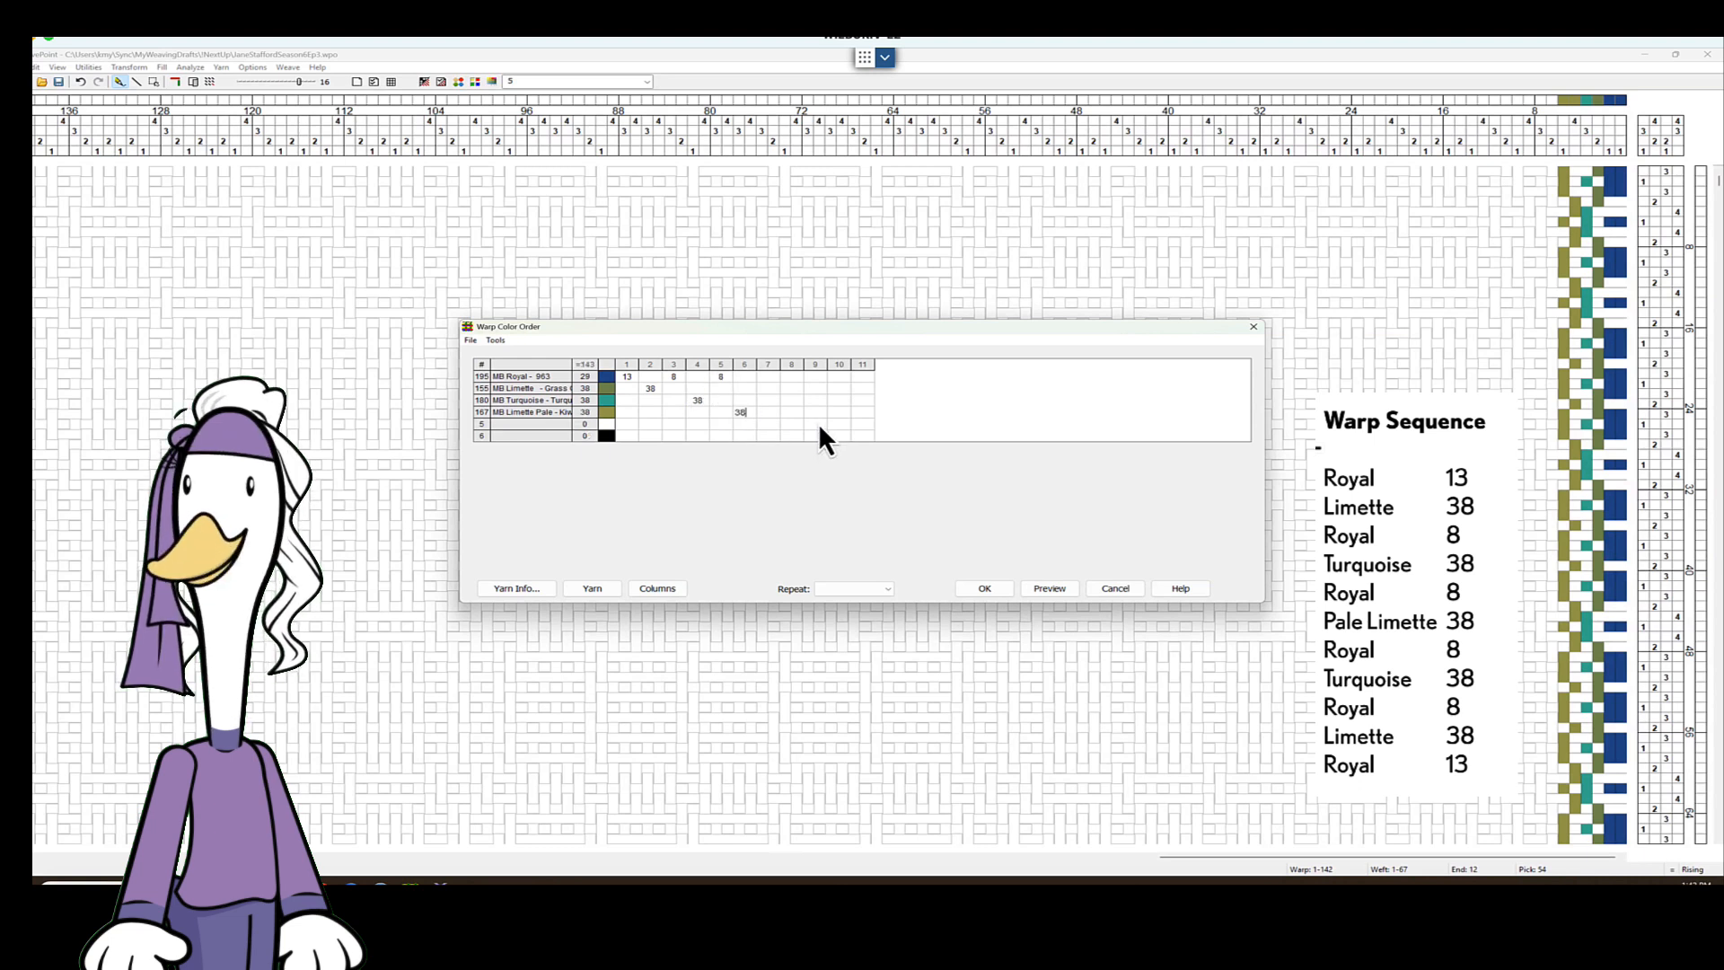
{"action": "left_click", "coordinate": [772, 380]}
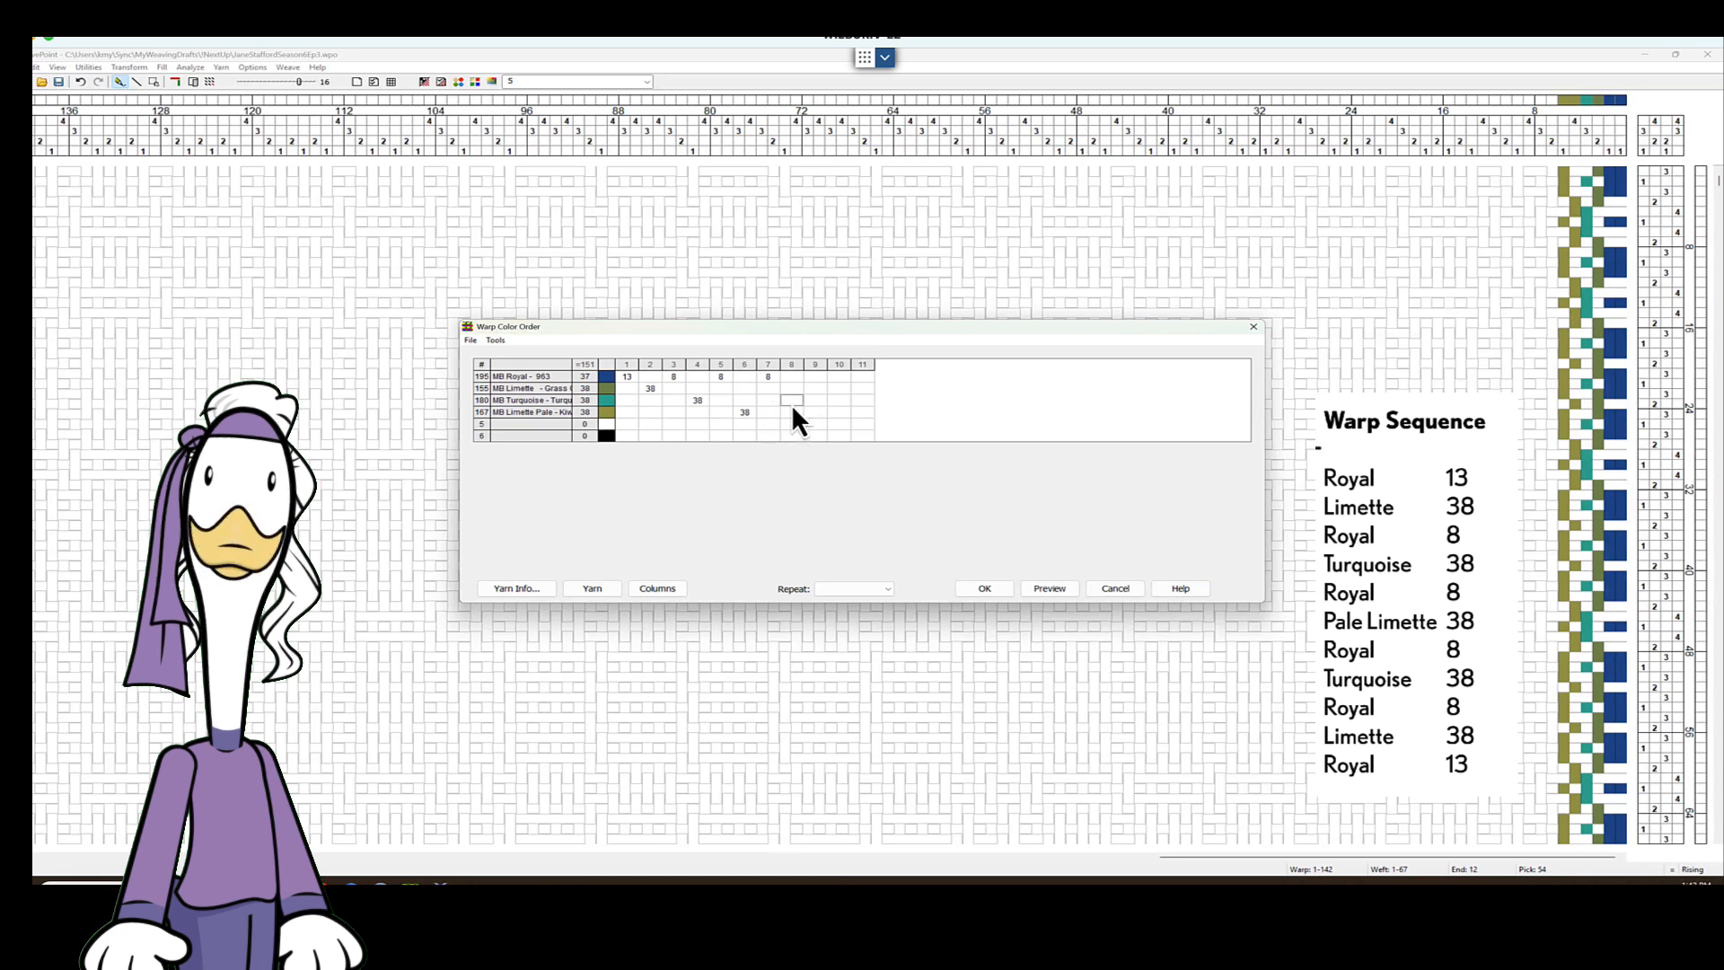
{"action": "left_click", "coordinate": [814, 379]}
{"action": "type", "text": "8"}
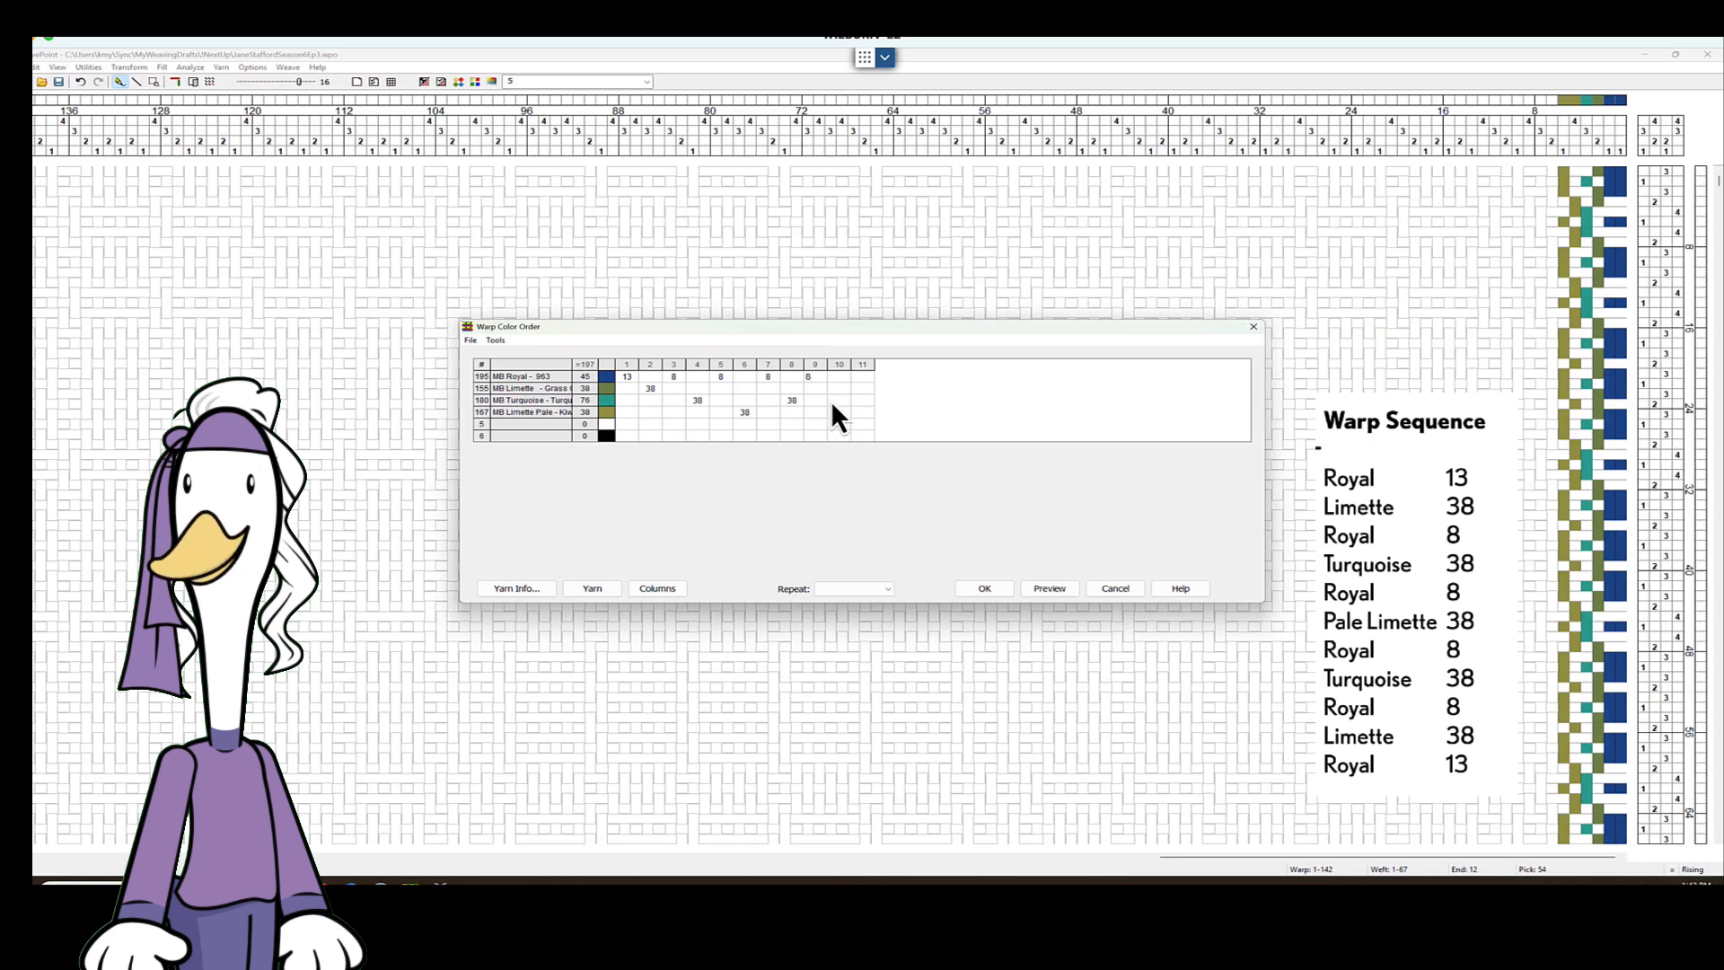
Complete the warp sequence with Limette 38 in column 10 and Royal 13 in column 11, and preview and apply it.
{"action": "left_click", "coordinate": [839, 388]}
{"action": "type", "text": "38"}
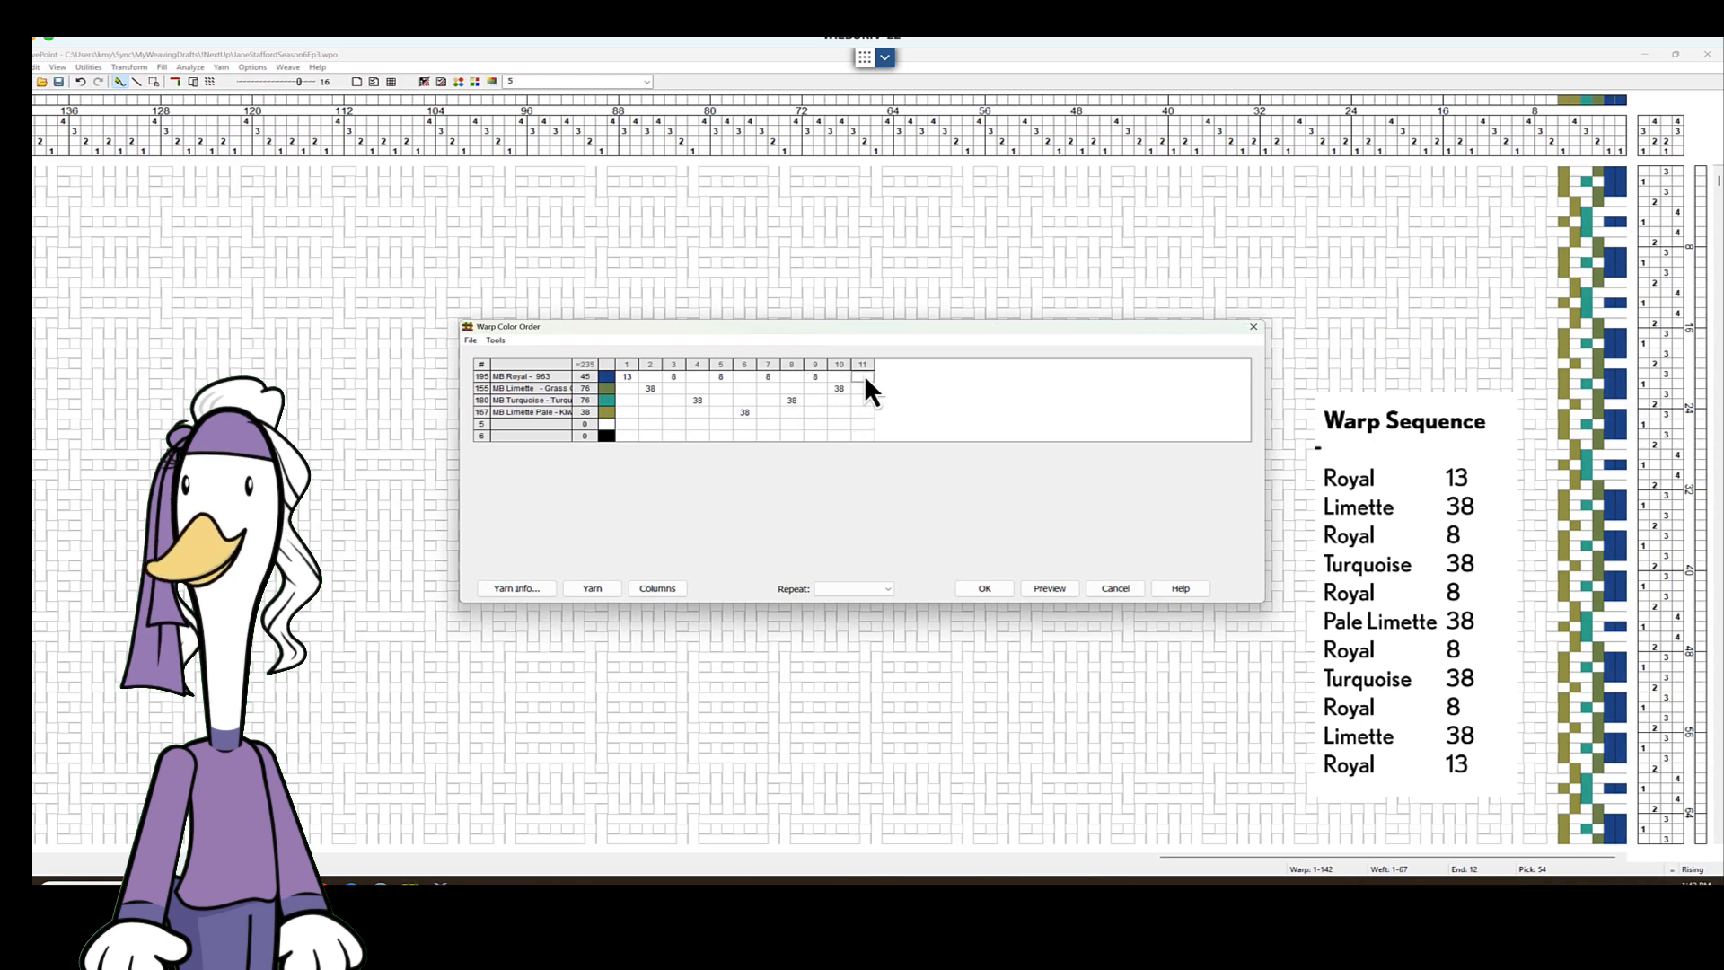
{"action": "type", "text": "13"}
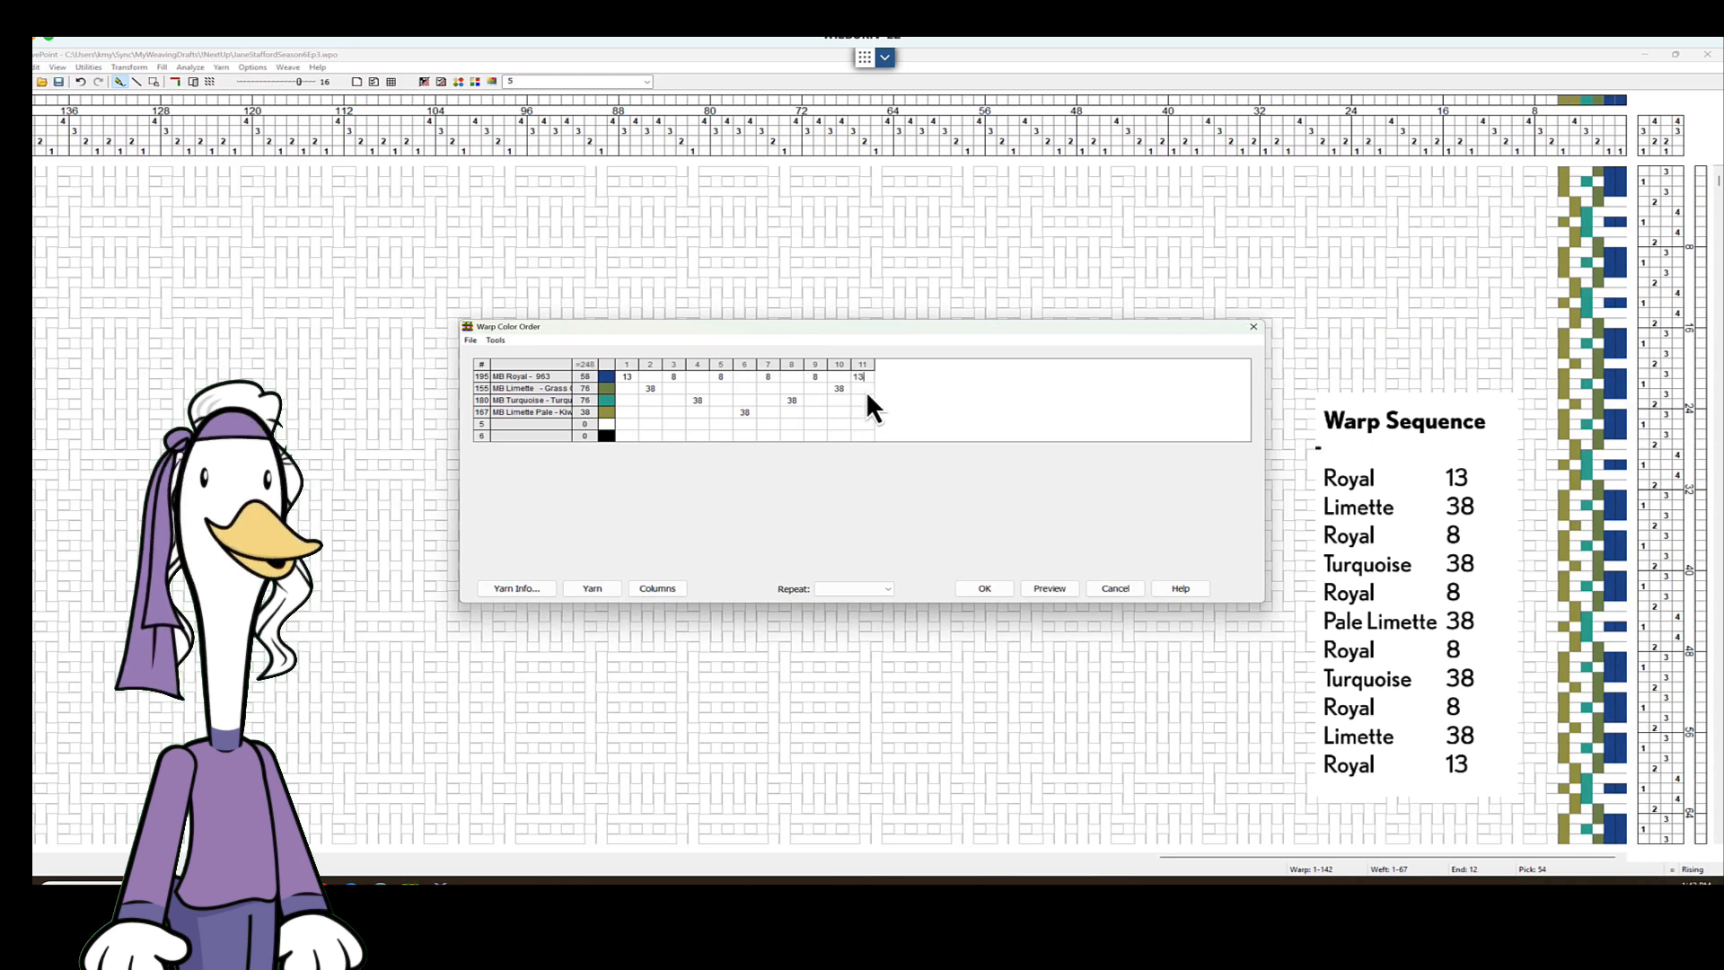
{"action": "left_click", "coordinate": [1063, 595]}
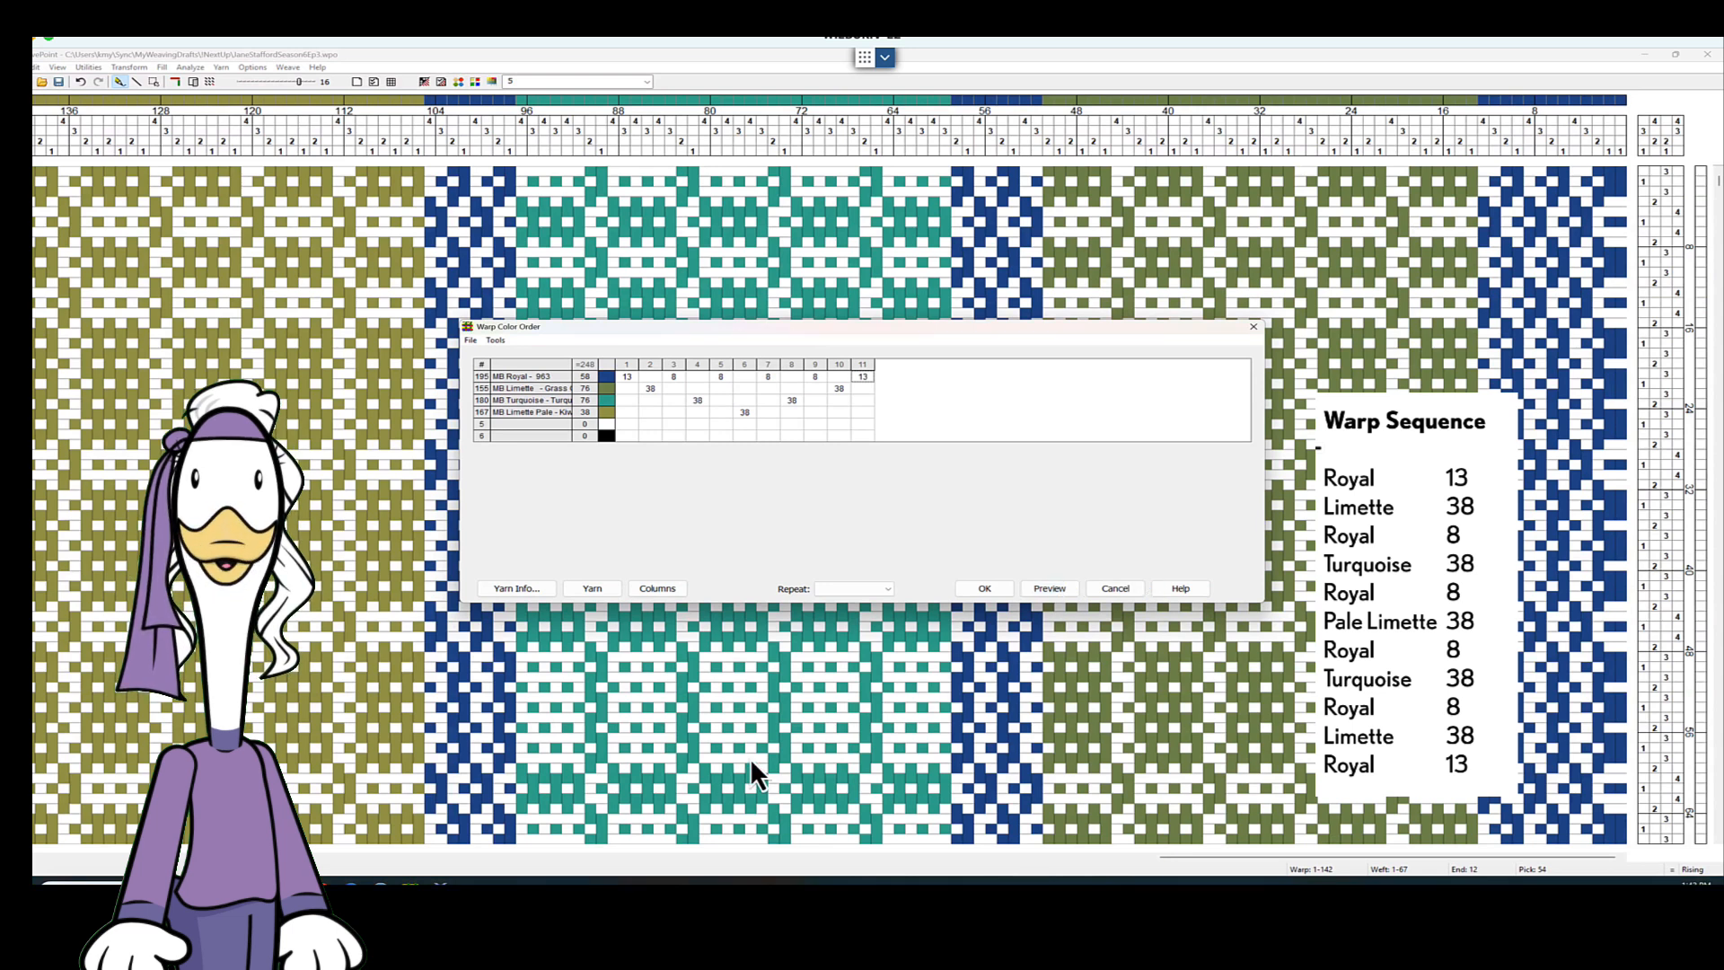
{"action": "left_click", "coordinate": [980, 588]}
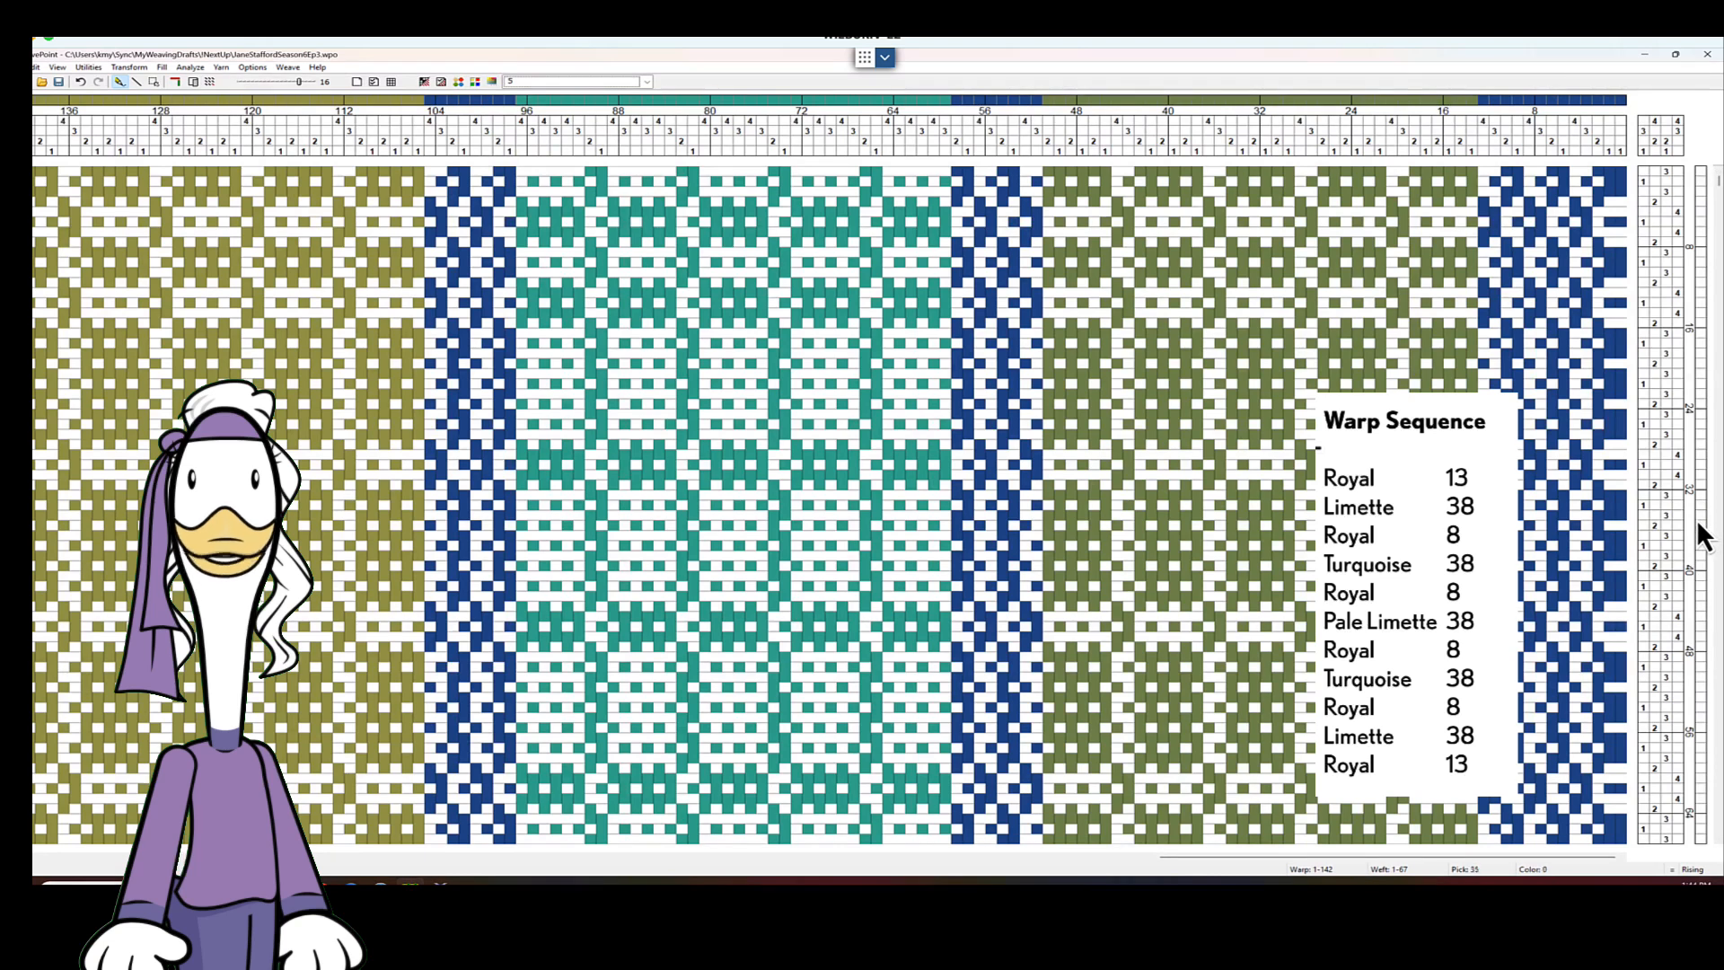
Open the weft color order and add the UKI Copenhagen 47 yarn to it.
{"action": "left_click", "coordinate": [220, 69]}
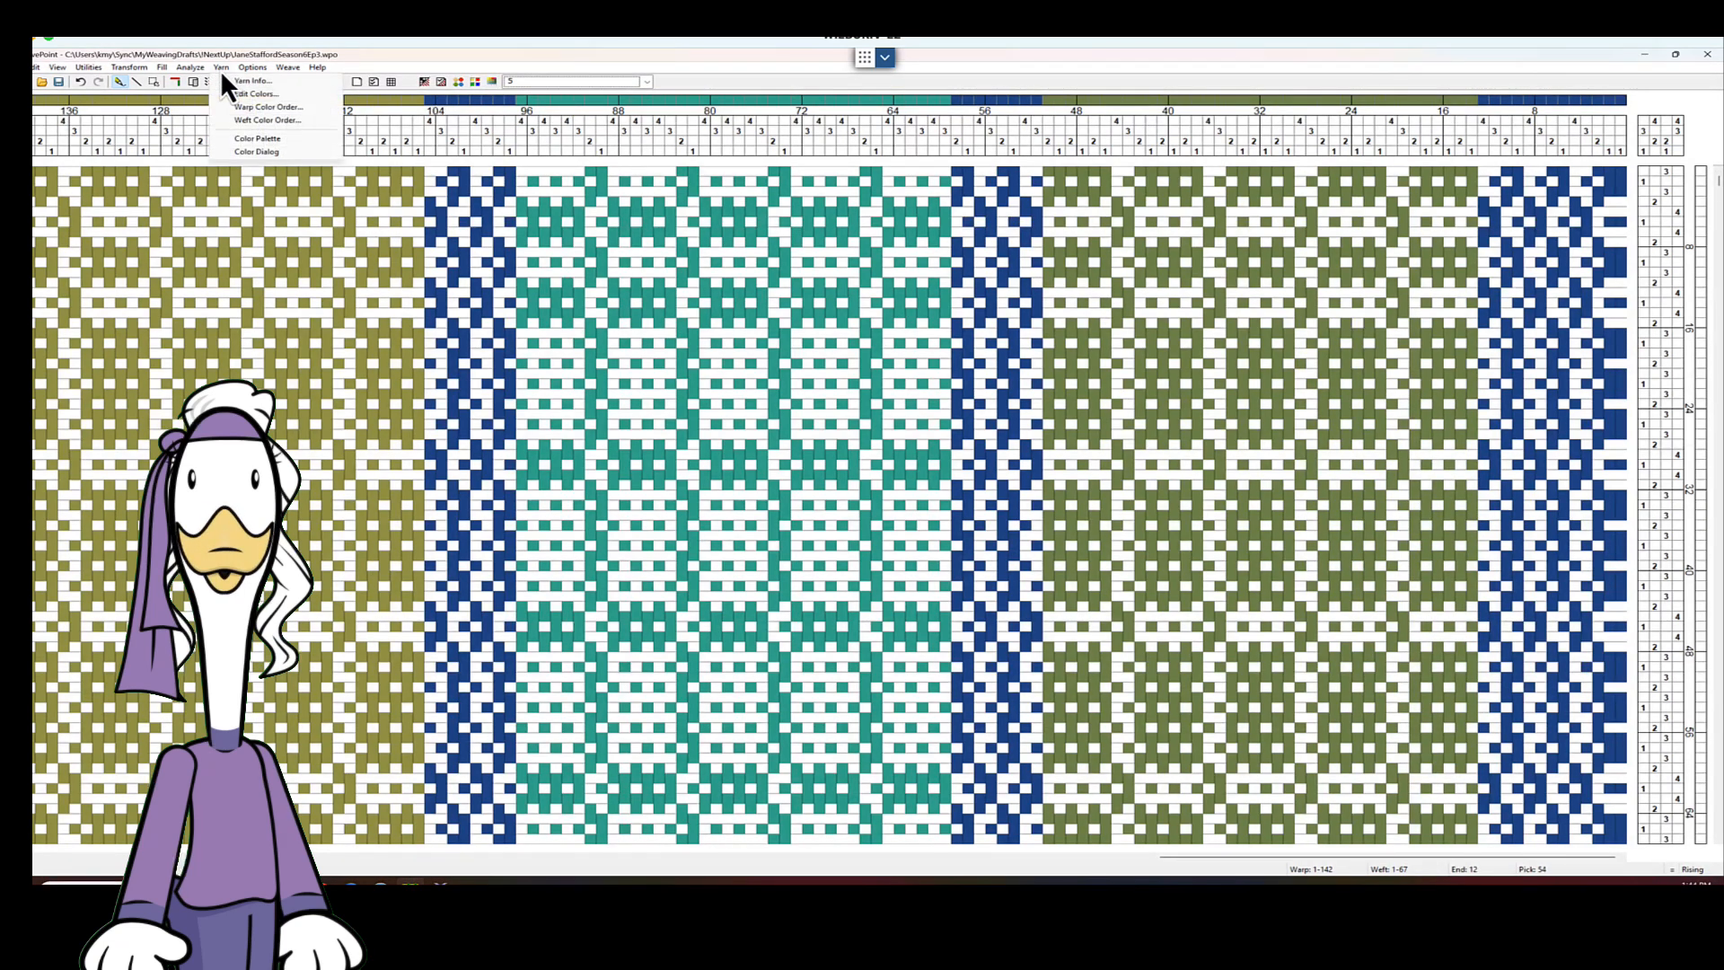
{"action": "left_click", "coordinate": [232, 137]}
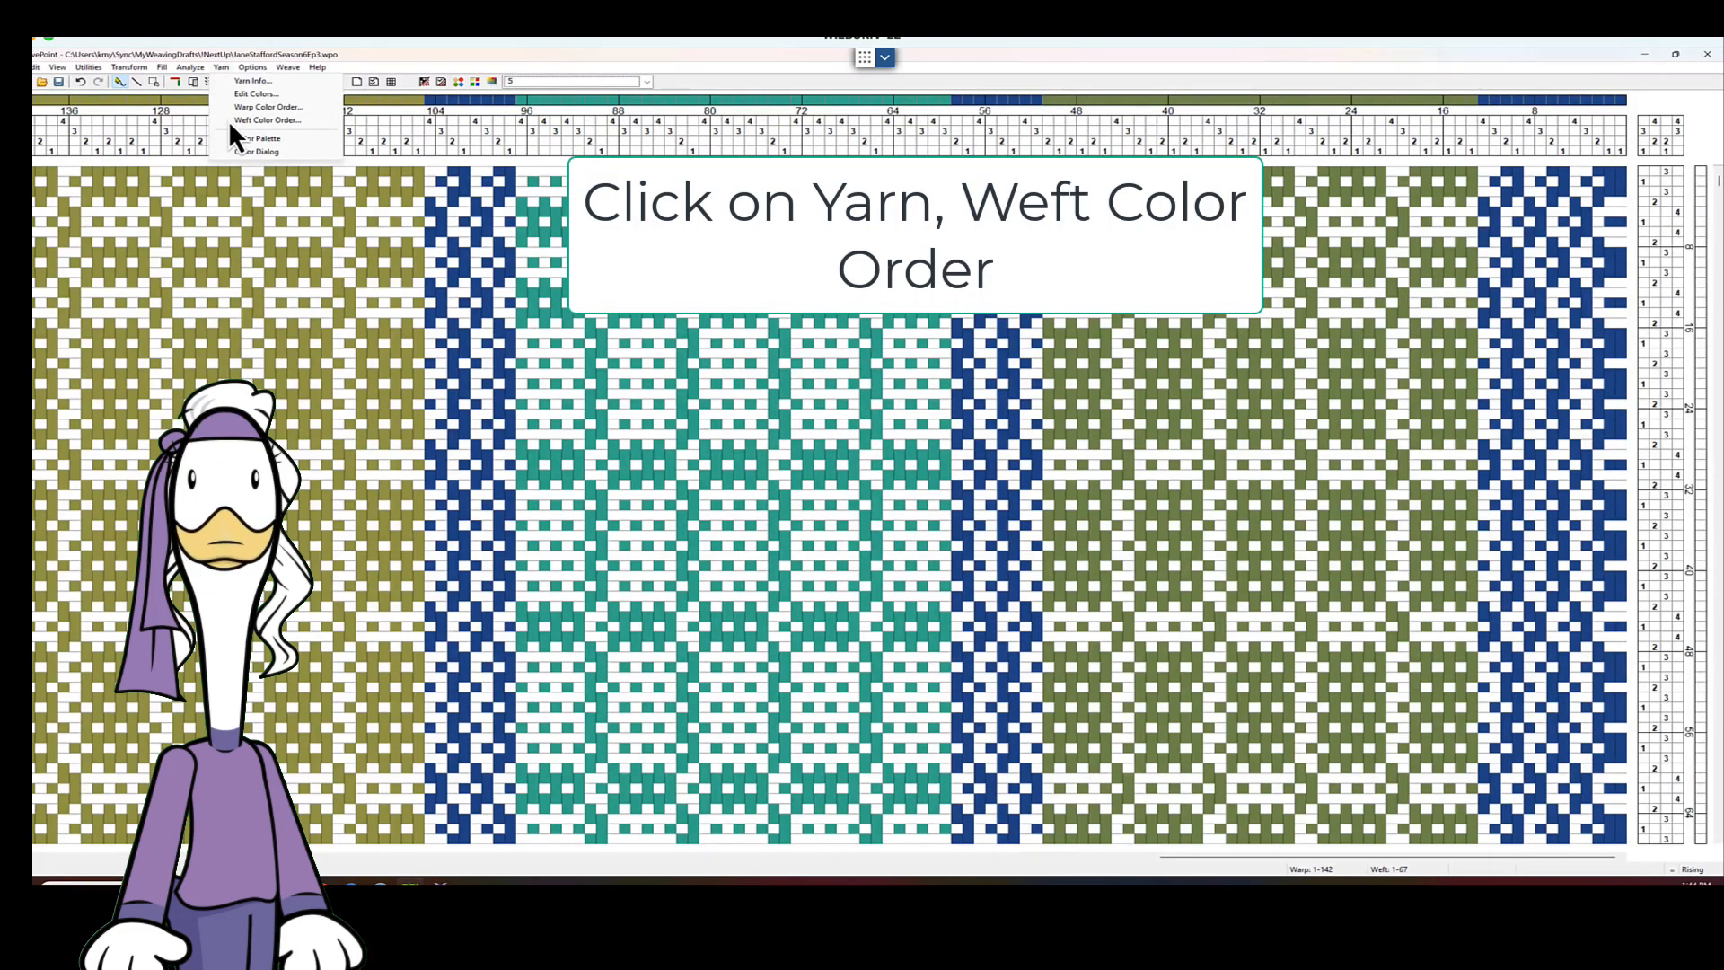
{"action": "left_click", "coordinate": [229, 120]}
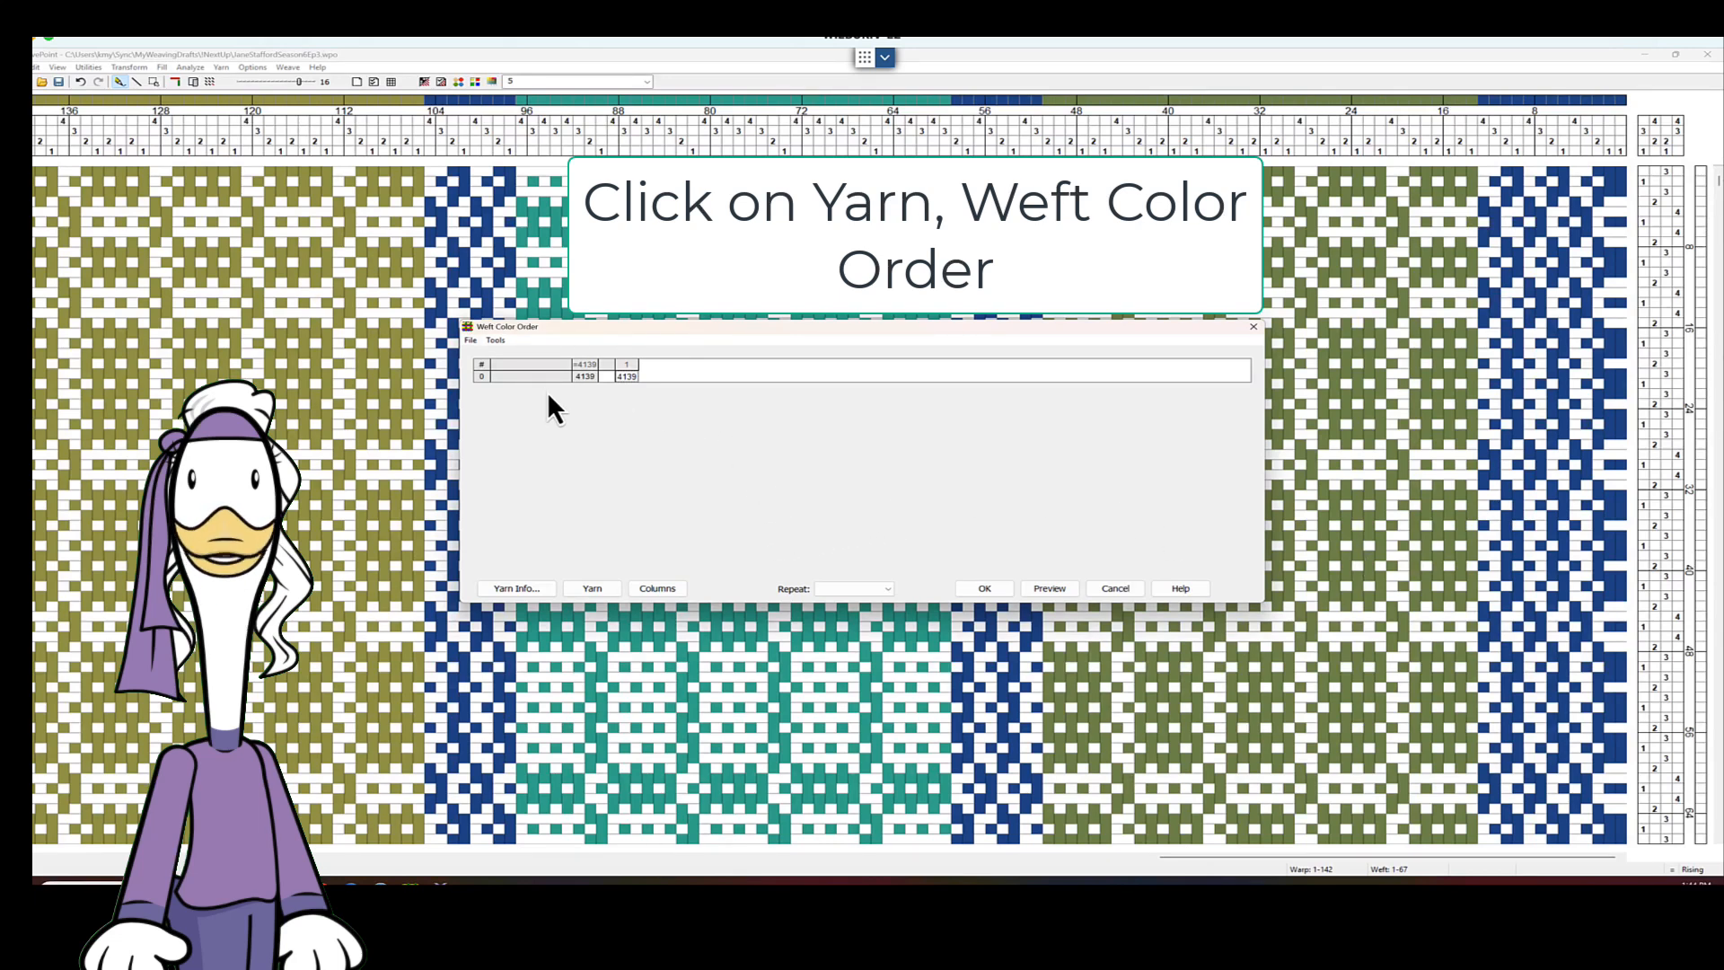
{"action": "left_click", "coordinate": [589, 591]}
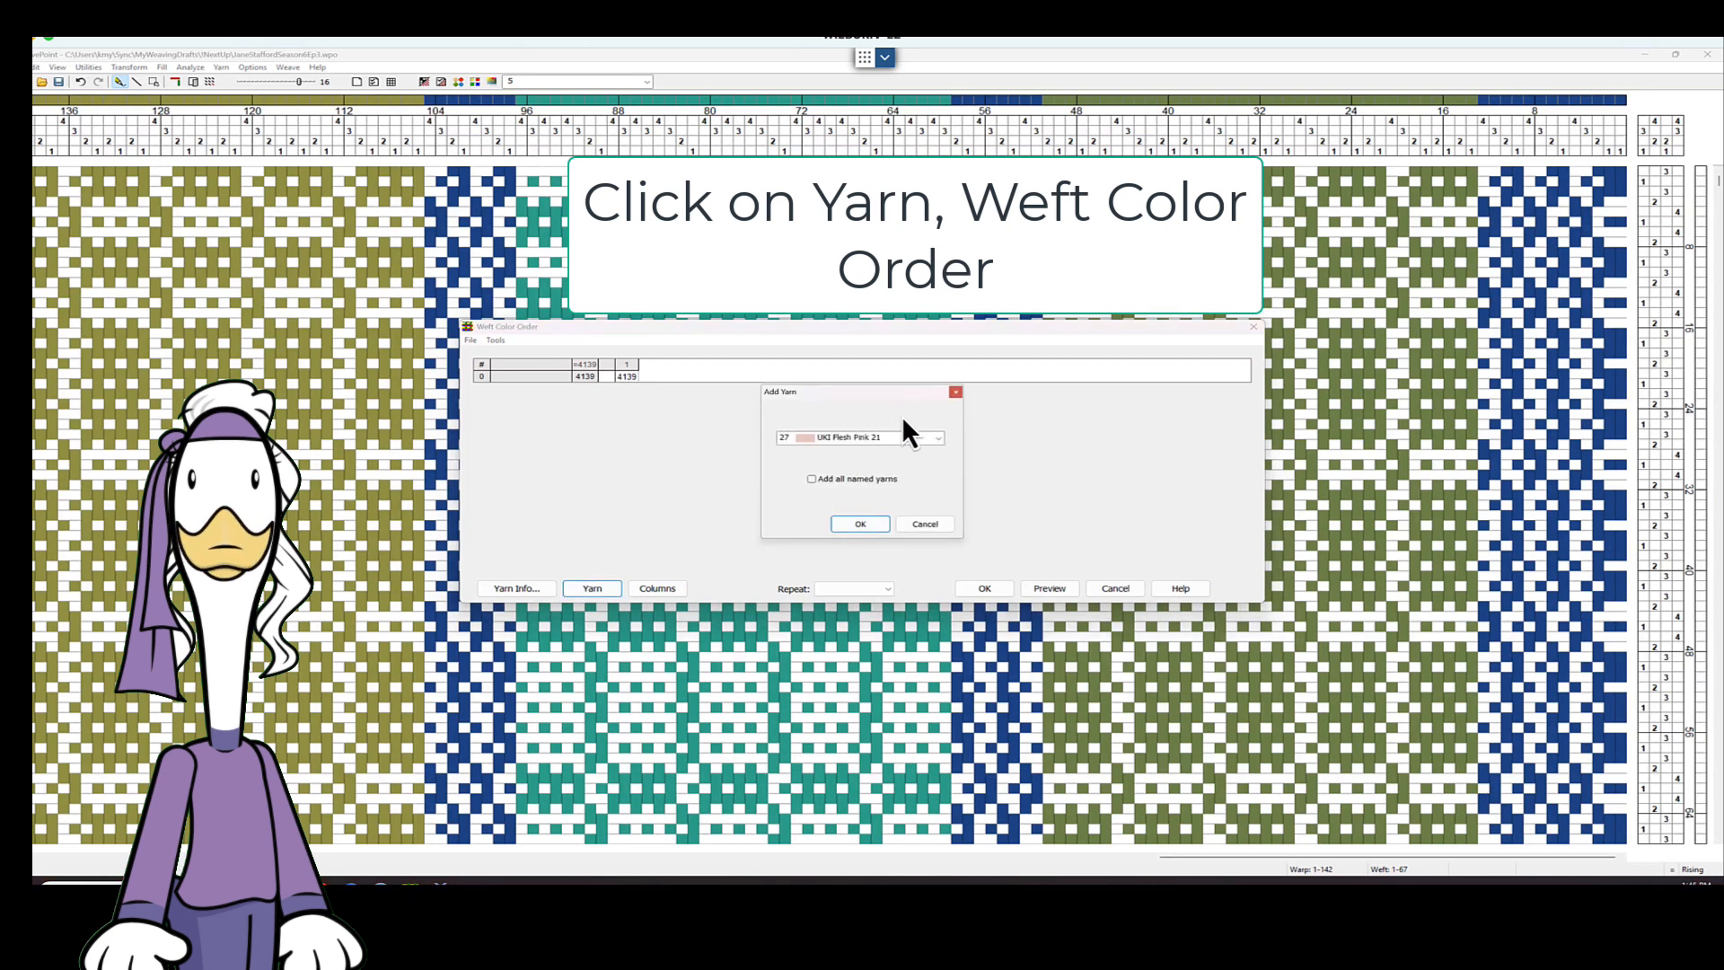
{"action": "left_click", "coordinate": [902, 436]}
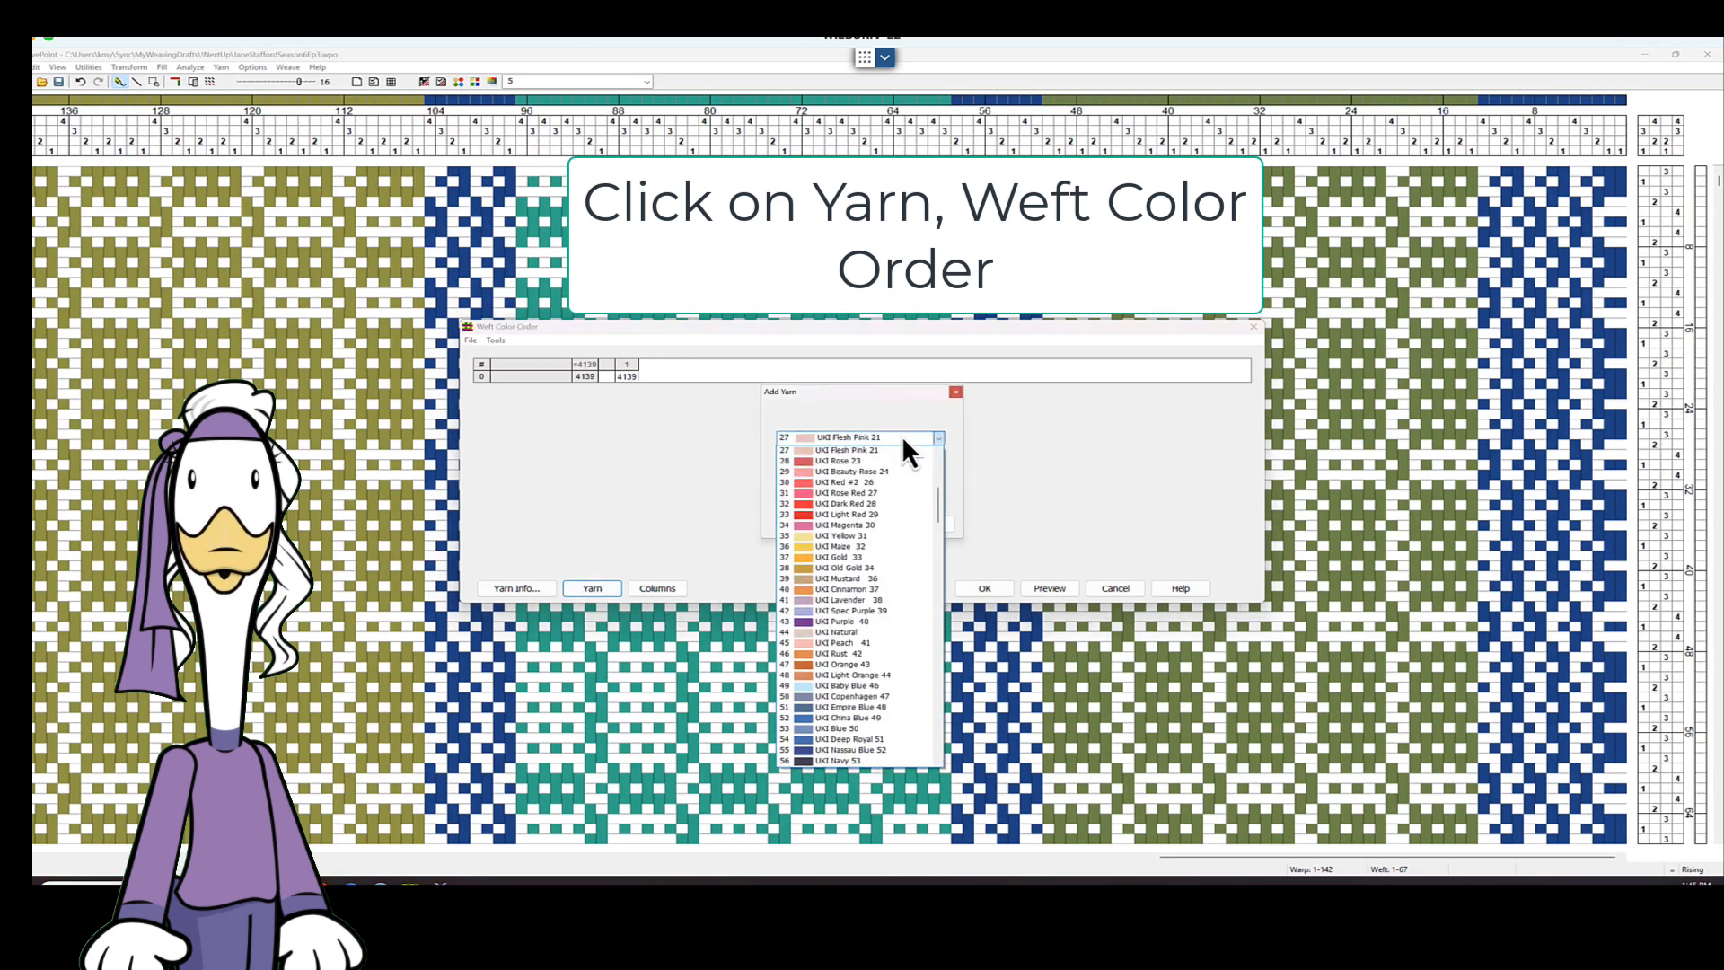
{"action": "left_click", "coordinate": [864, 696]}
{"action": "left_click", "coordinate": [858, 528]}
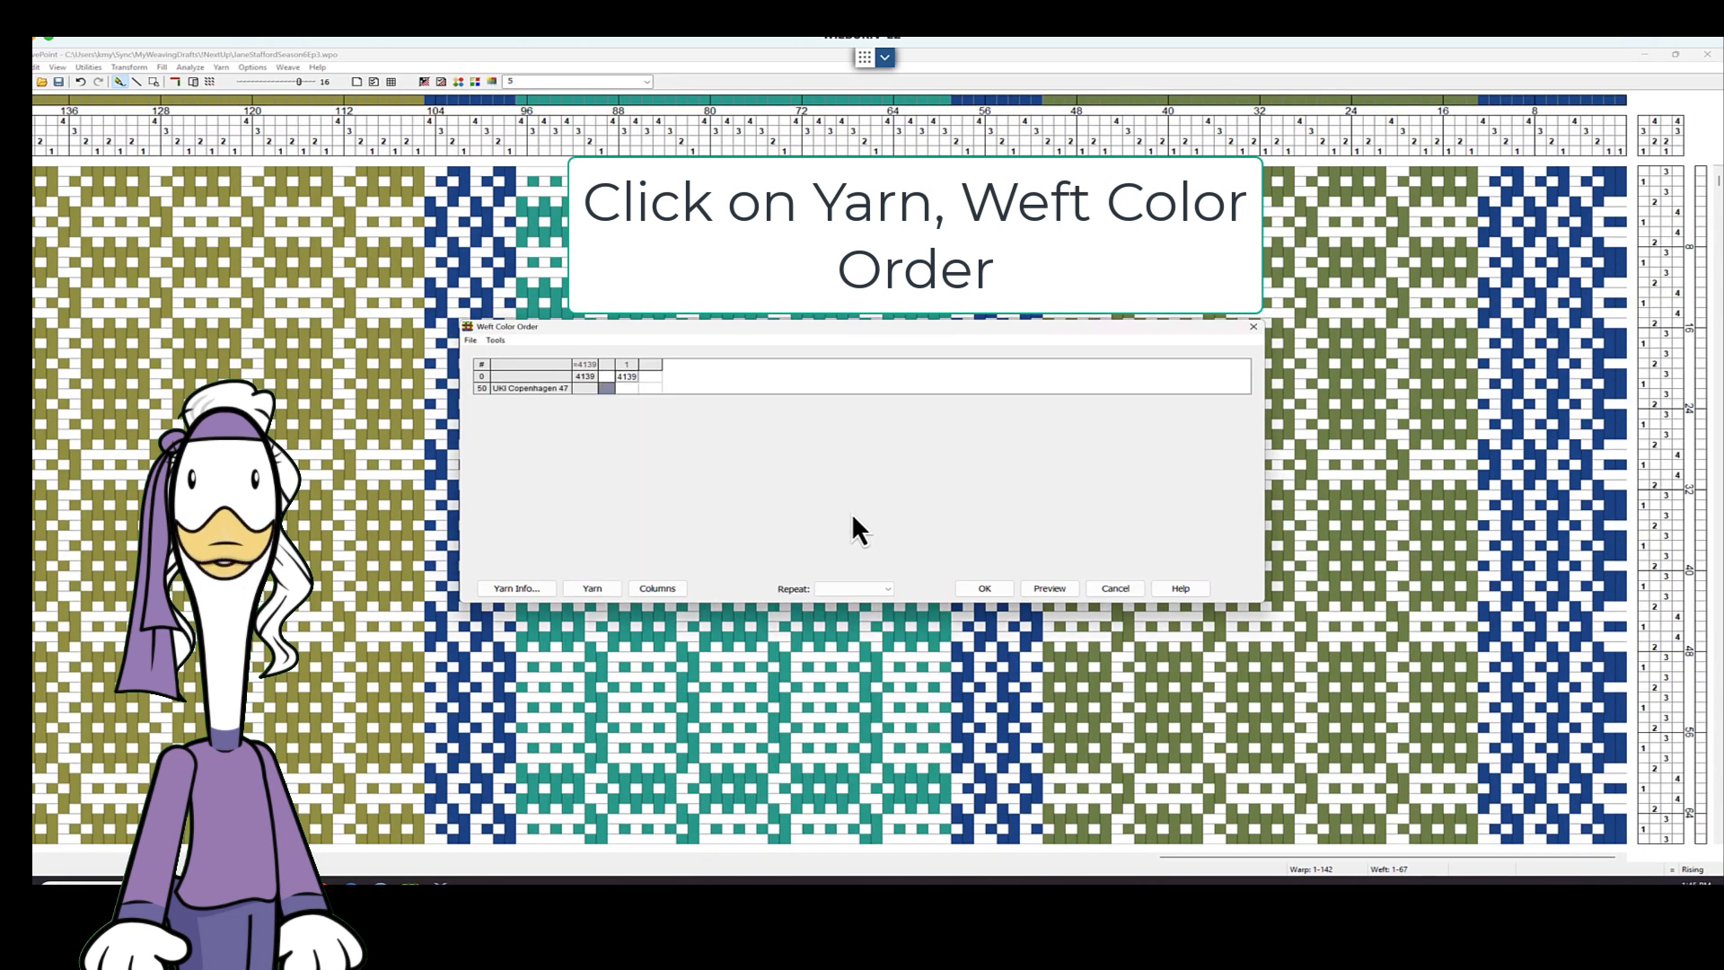
Add the UKI Duck 68 yarn as a second color in the weft color order.
{"action": "left_click", "coordinate": [613, 587]}
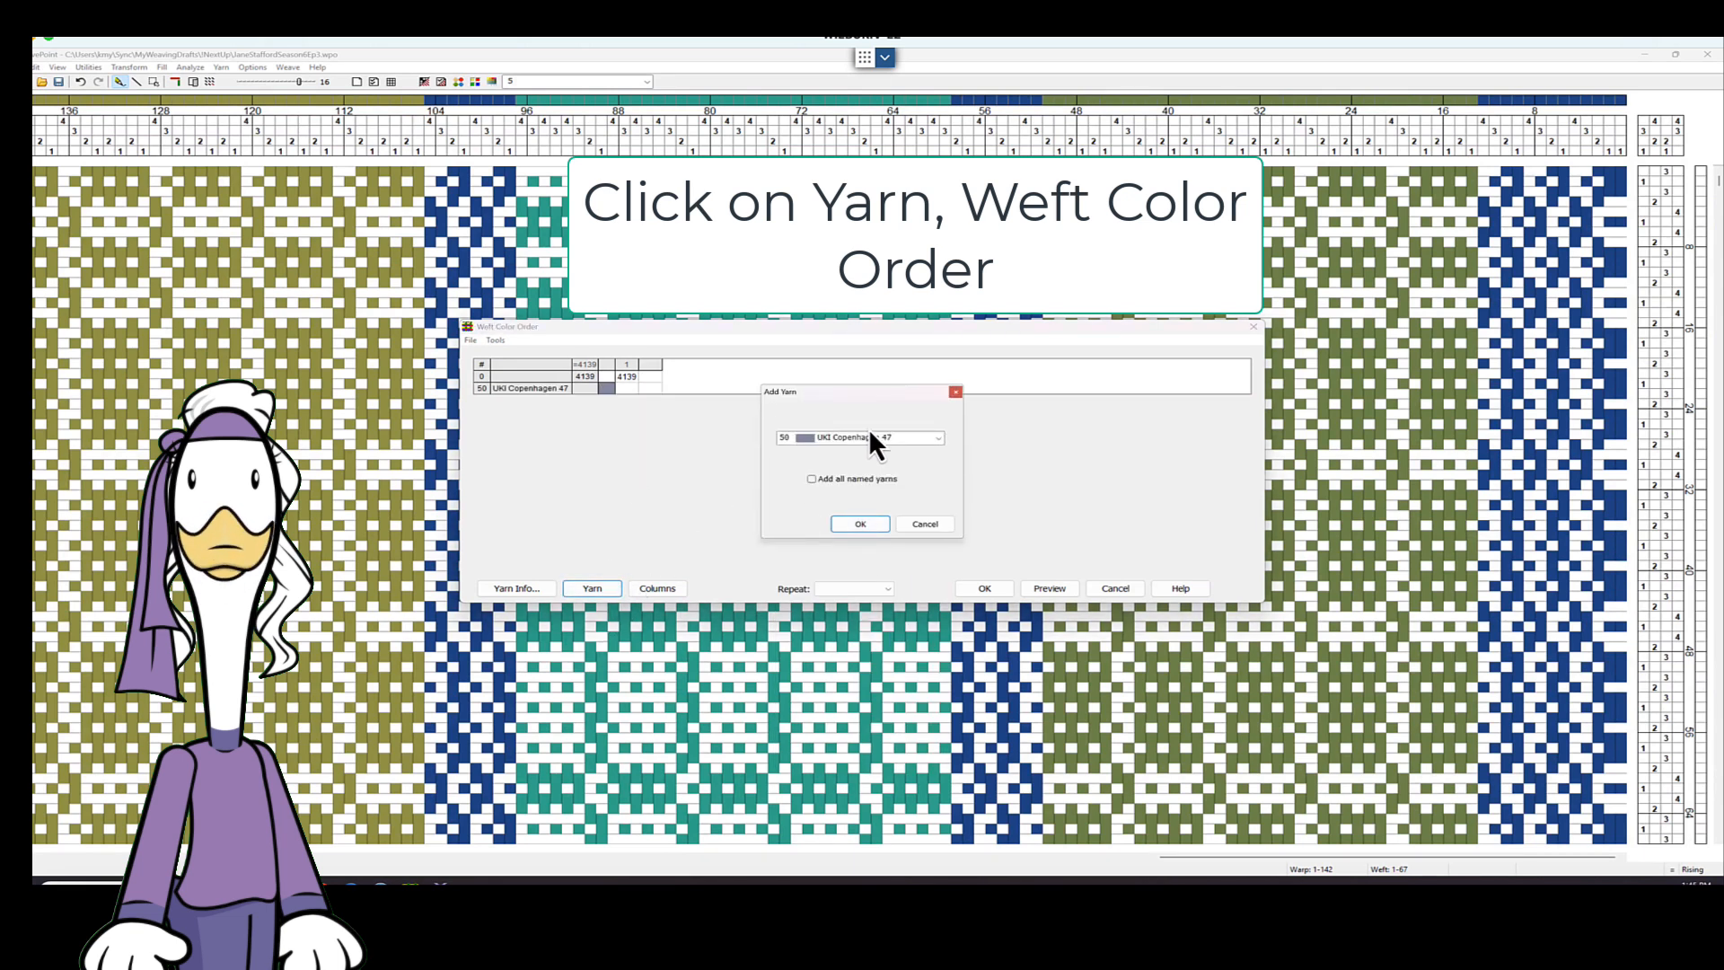
{"action": "left_click", "coordinate": [923, 439]}
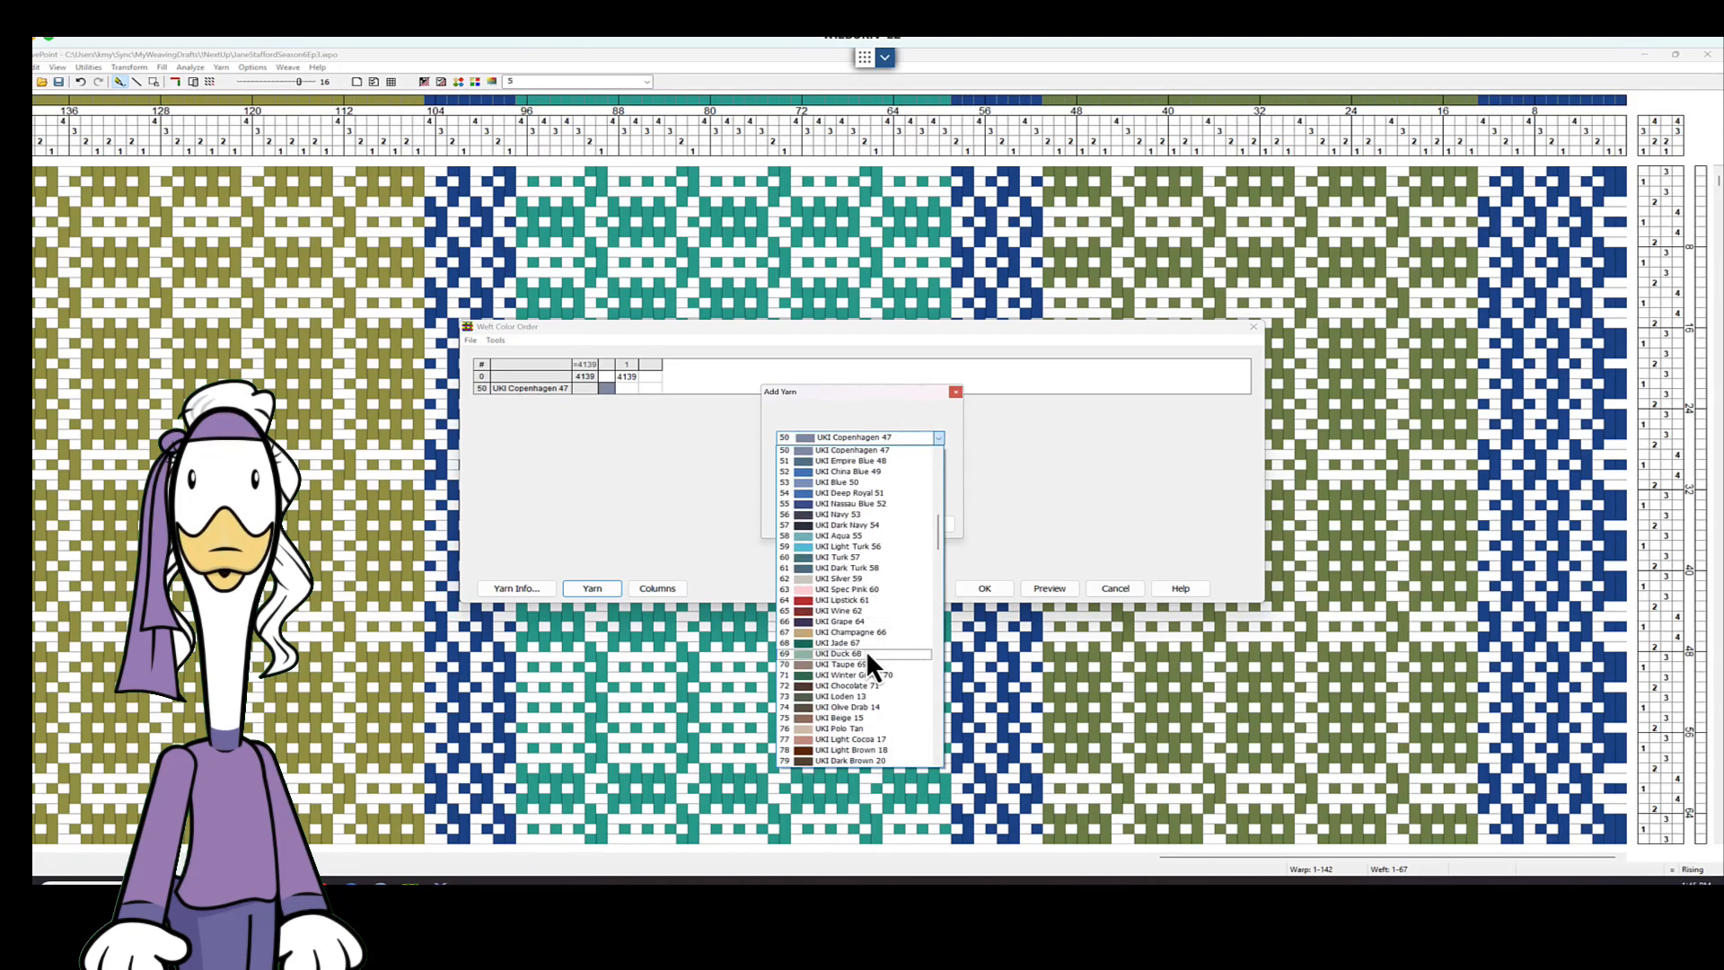
{"action": "left_click", "coordinate": [865, 650]}
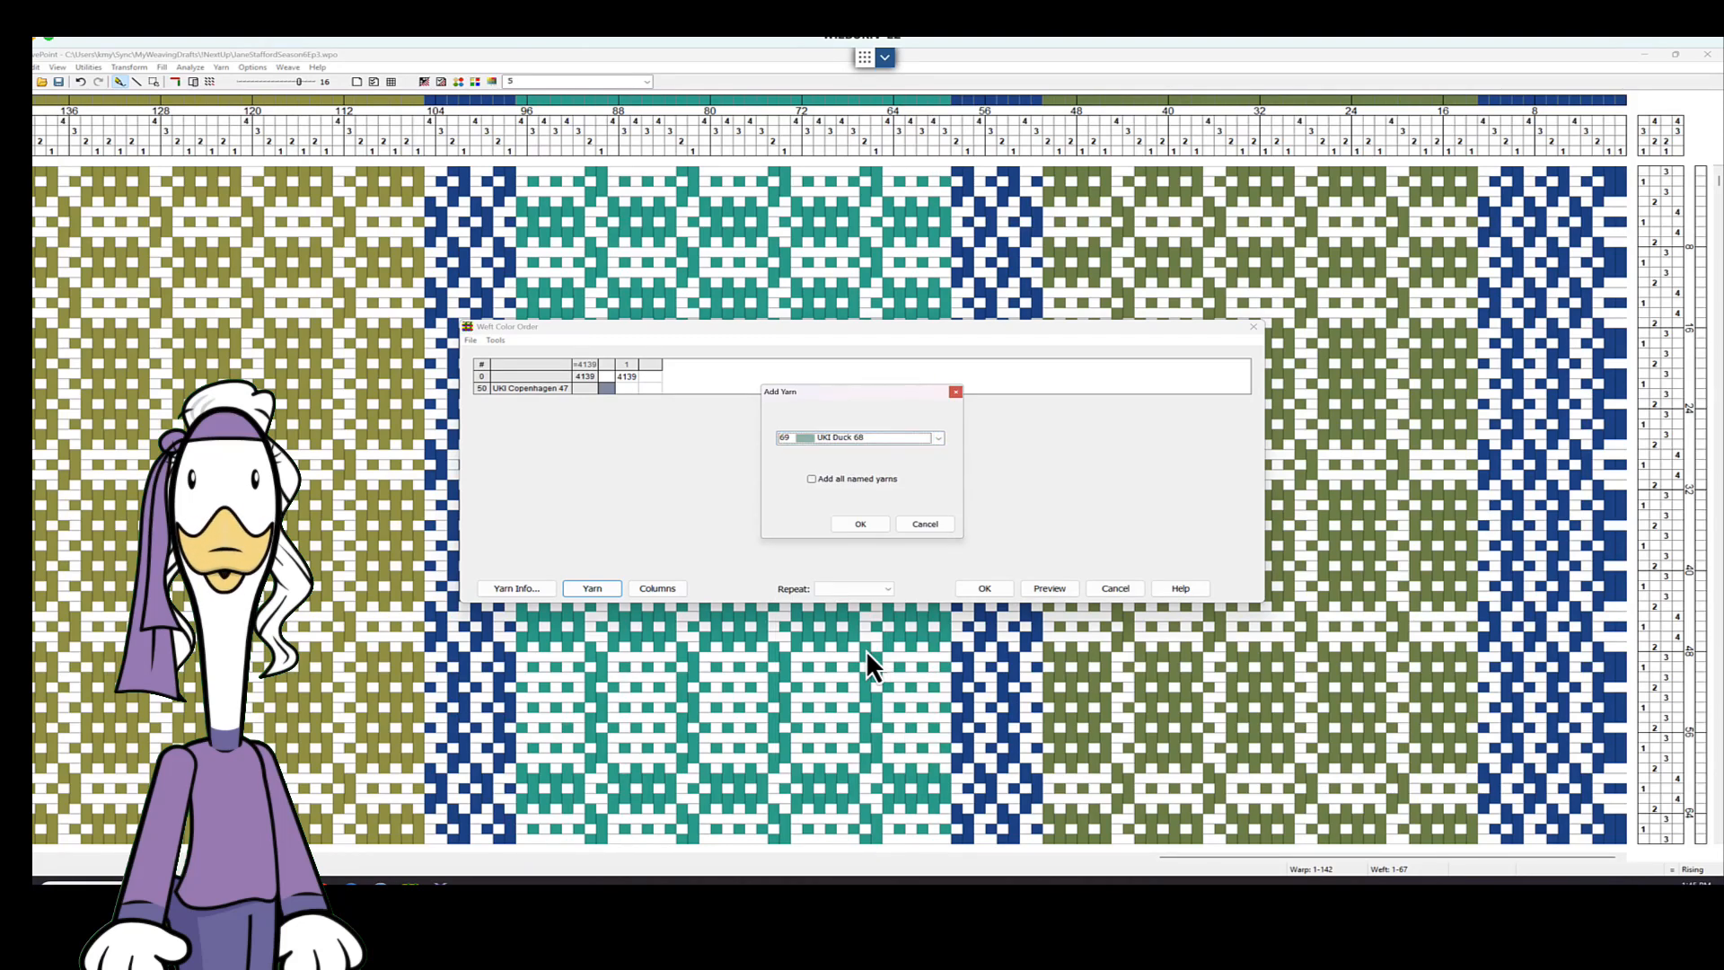
{"action": "left_click", "coordinate": [847, 528]}
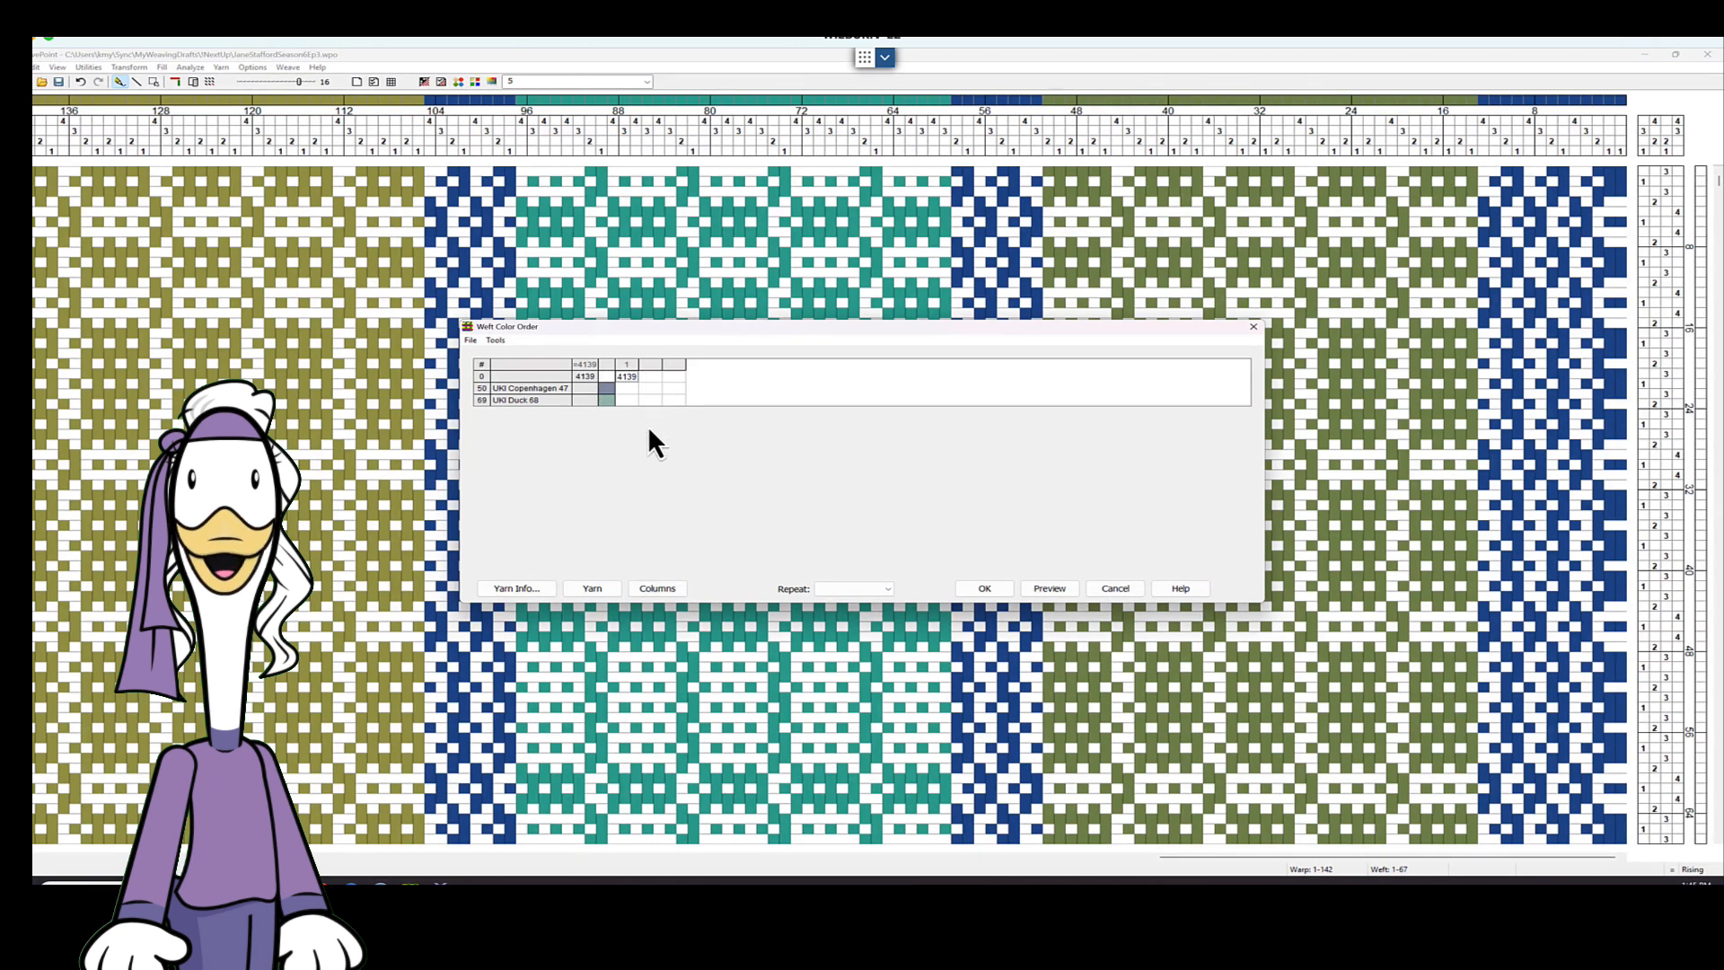
Check the column, yarn and repeat settings of the weft color order, and discard the weft color changes.
{"action": "left_click", "coordinate": [665, 594]}
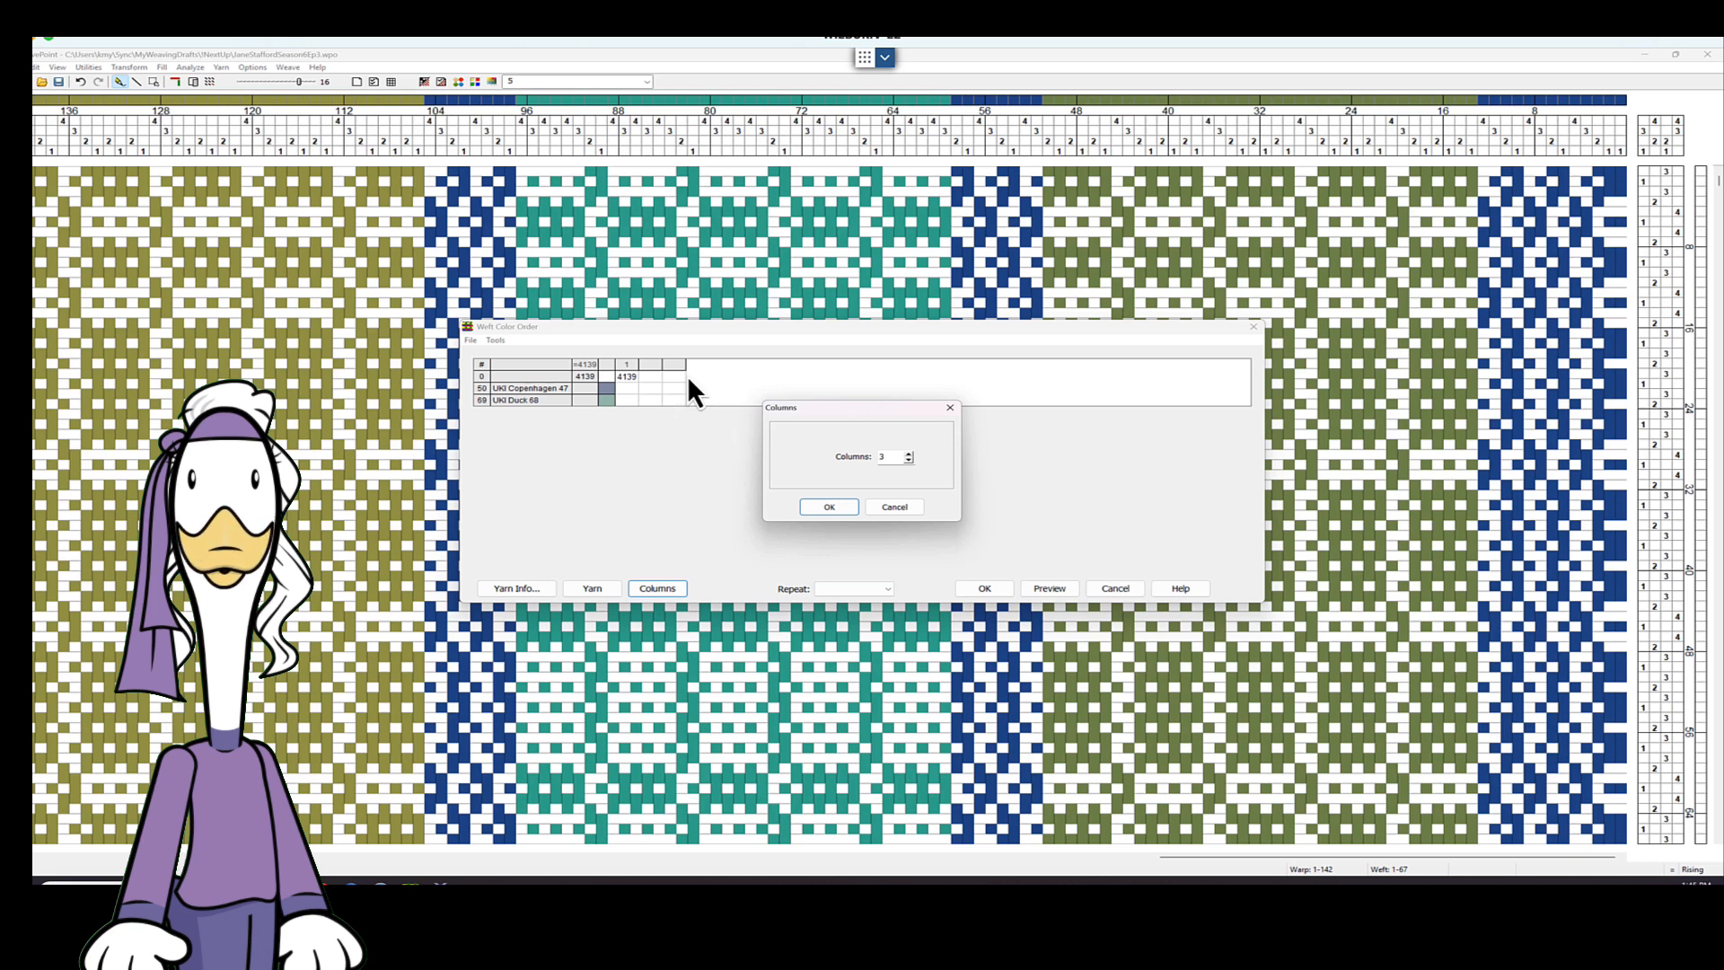
{"action": "left_click", "coordinate": [894, 508]}
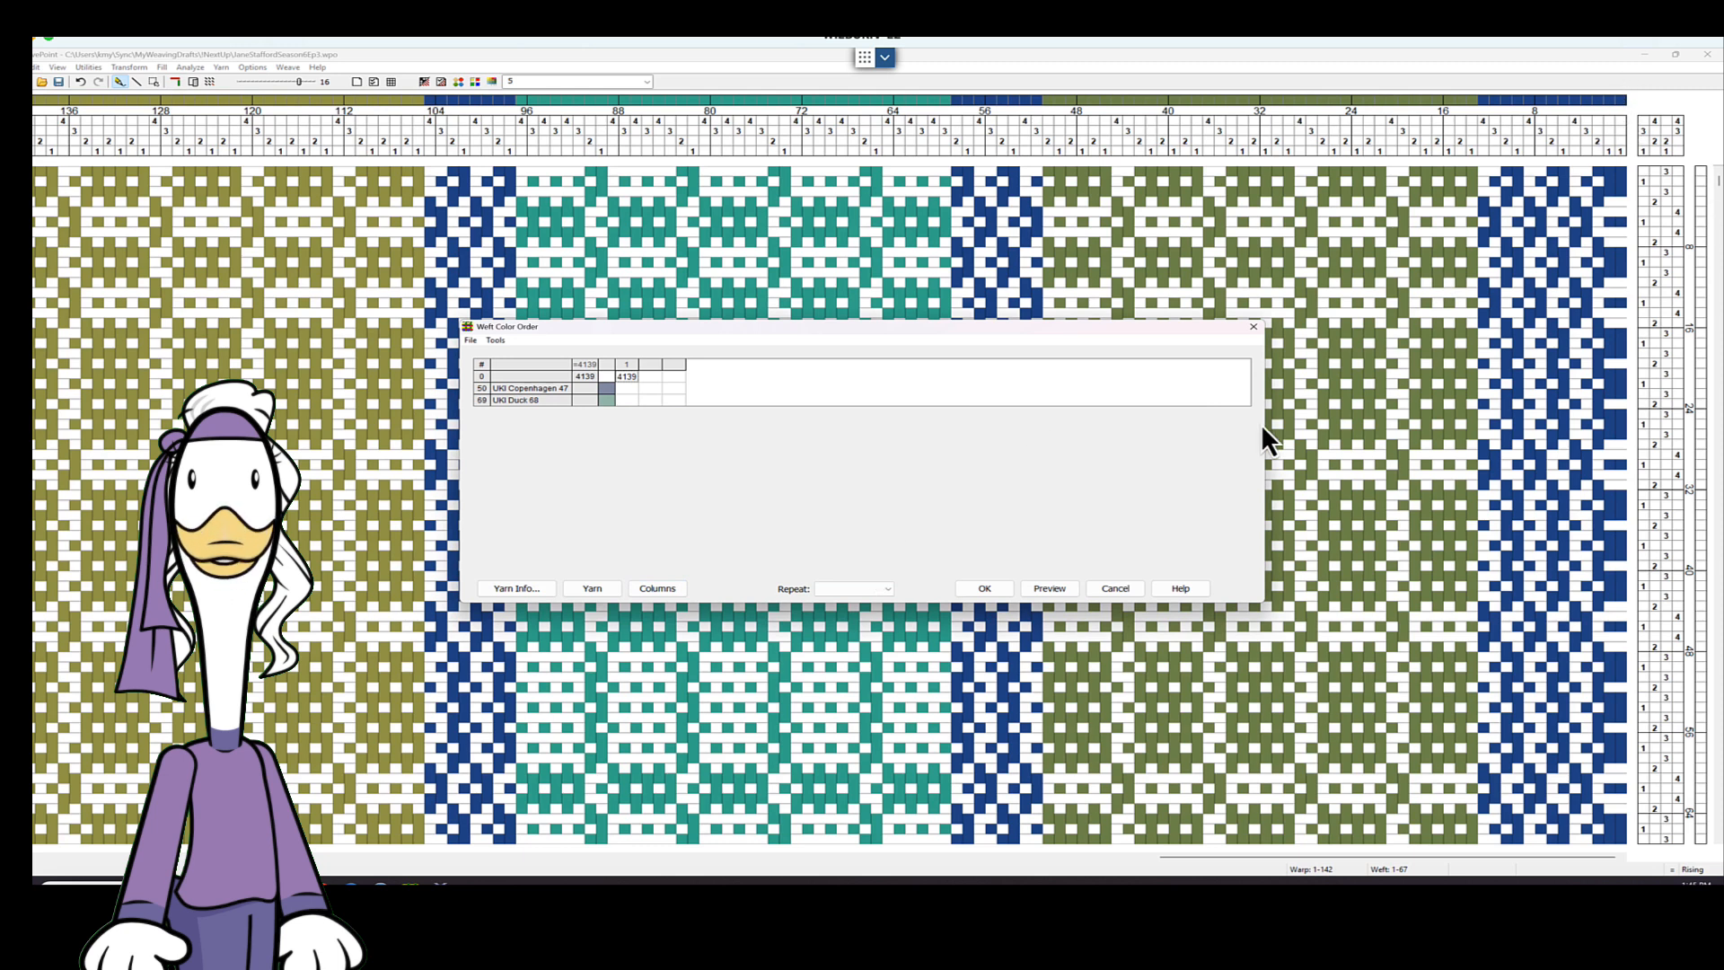
{"action": "left_click", "coordinate": [590, 589]}
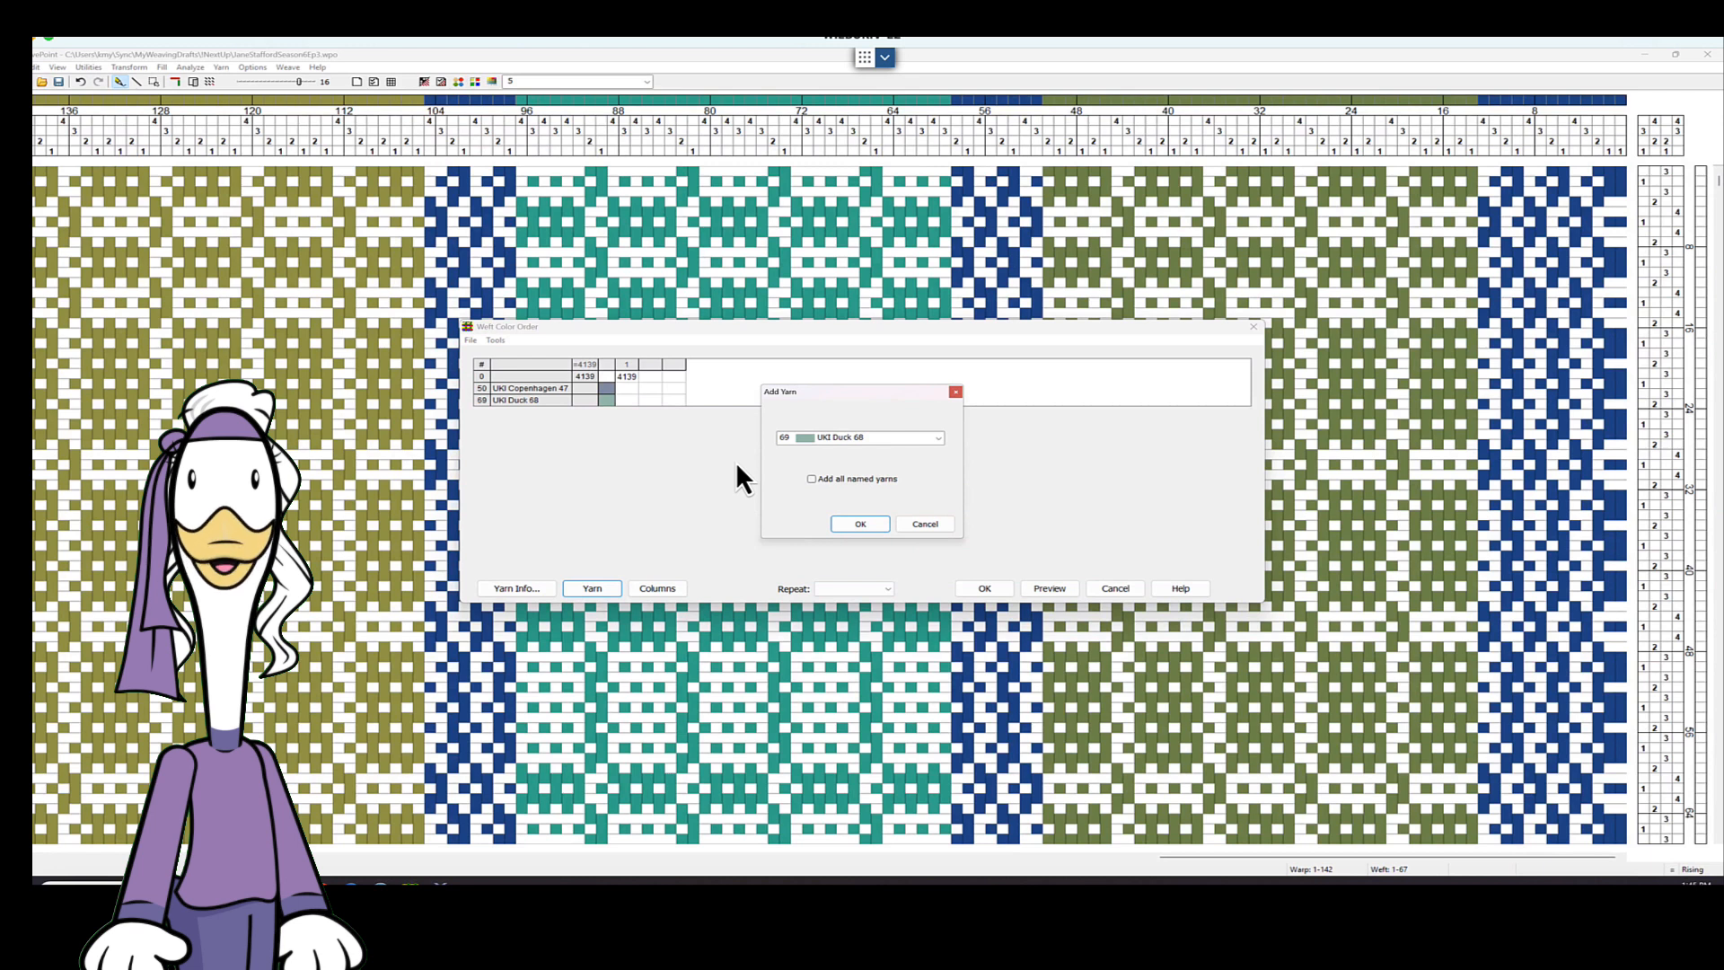
{"action": "left_click", "coordinate": [913, 530]}
{"action": "left_click", "coordinate": [867, 587]}
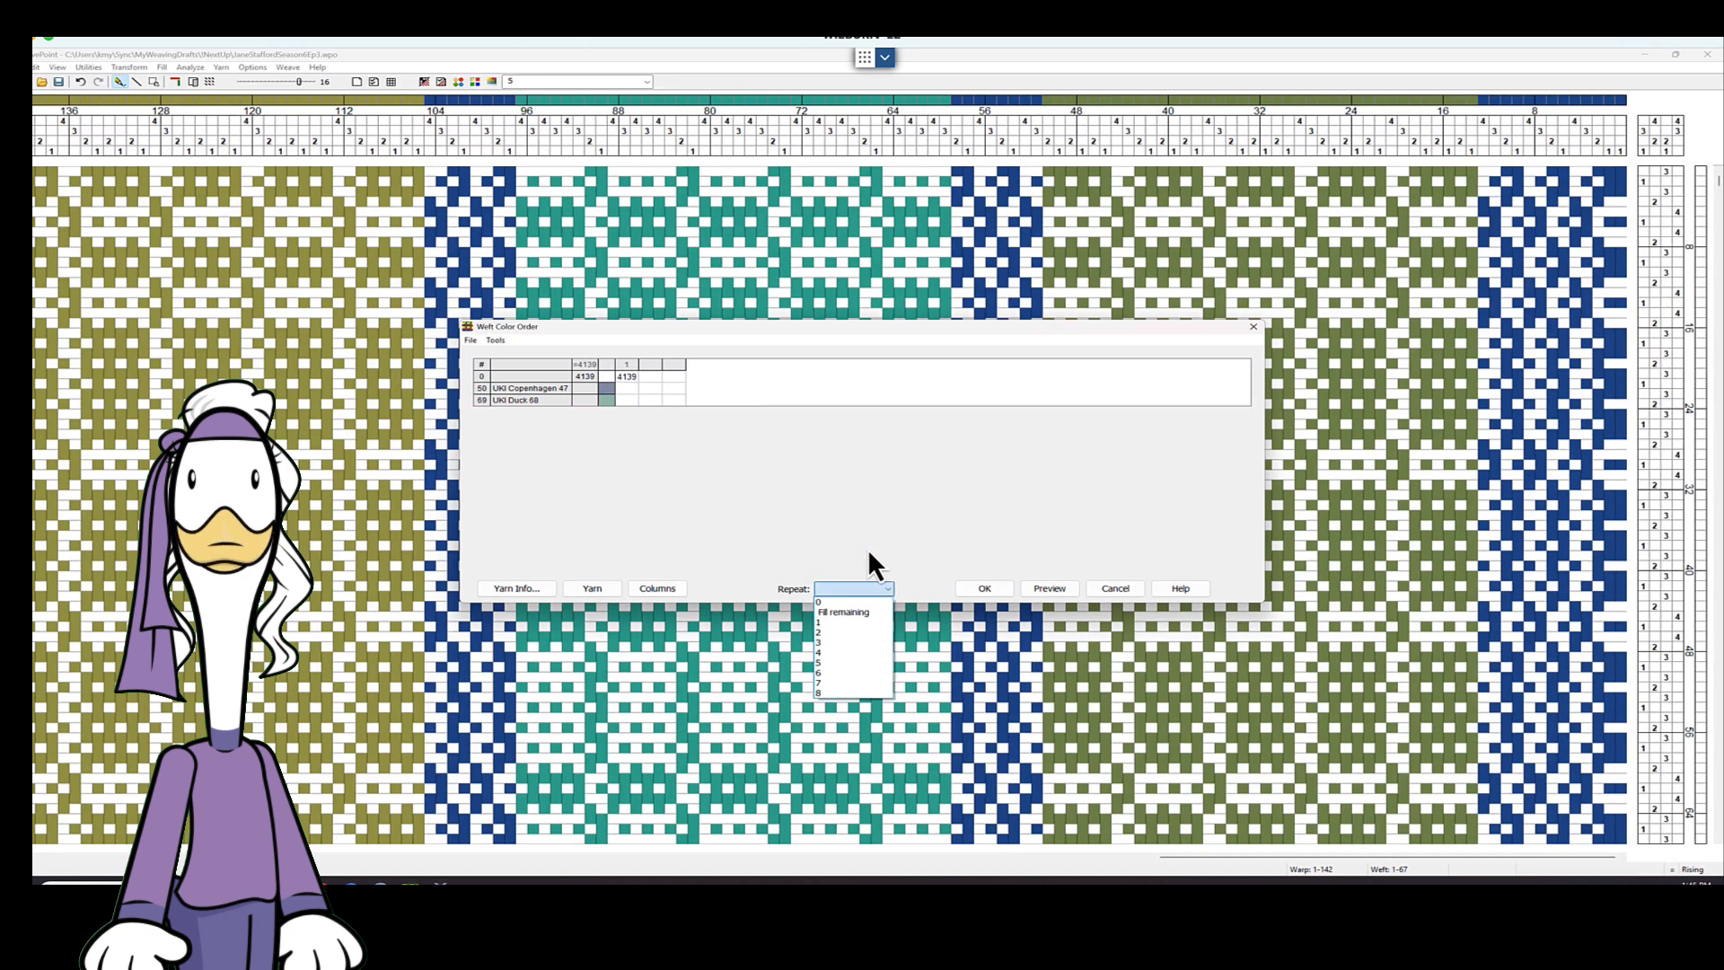
{"action": "left_click", "coordinate": [855, 631]}
{"action": "left_click", "coordinate": [1109, 589]}
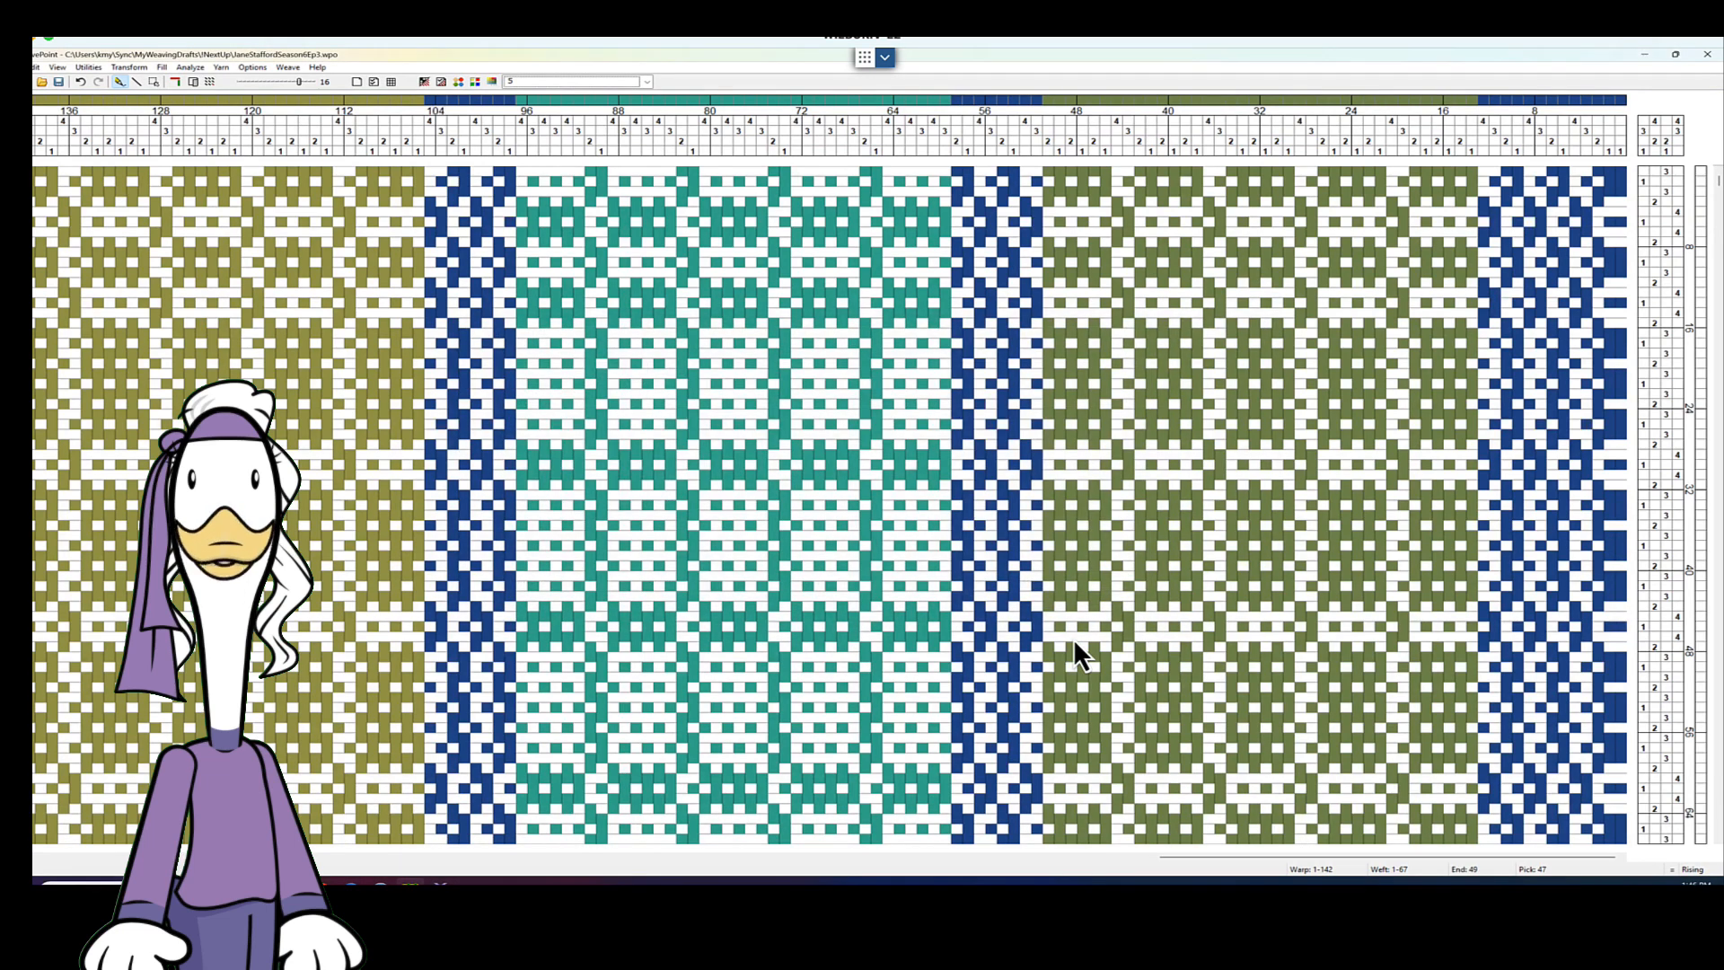
Open the list of yarn and color commands.
{"action": "left_click", "coordinate": [223, 68]}
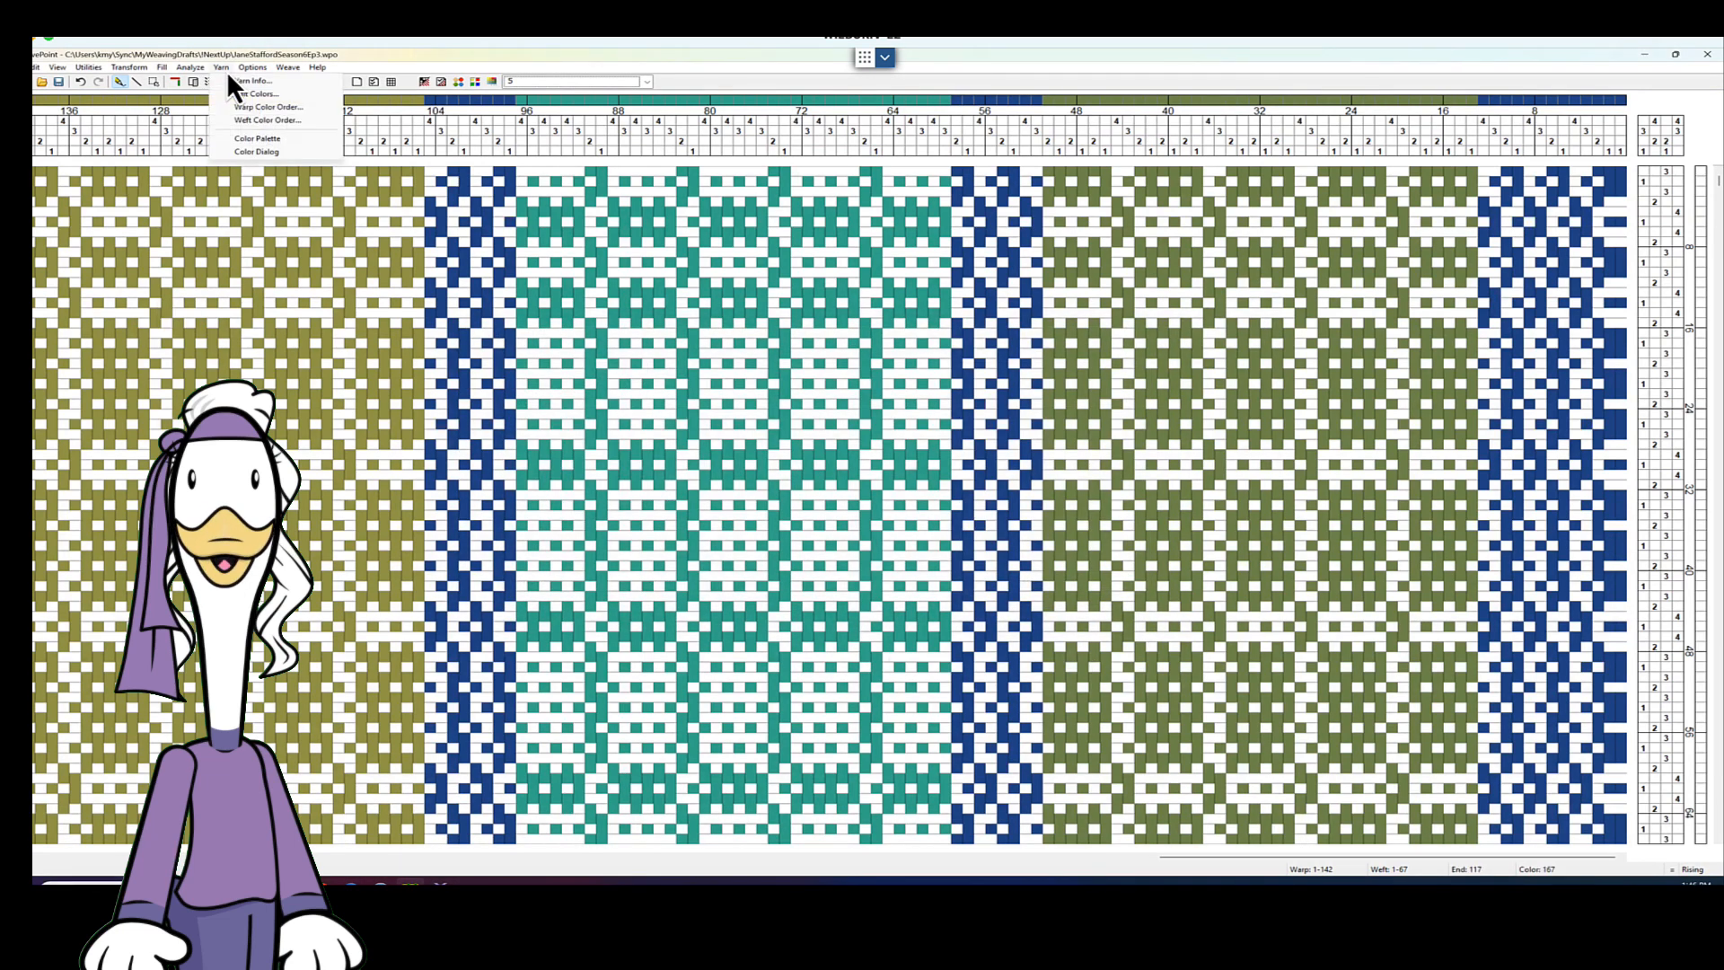